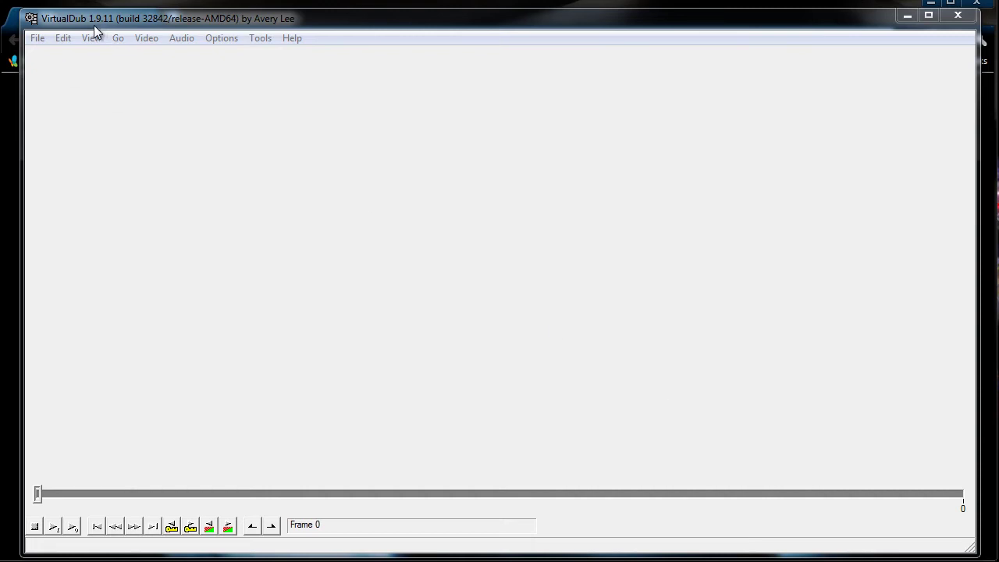
- Search Google for 'virtualdub' from the Chrome address bar
{"action": "left_click", "coordinate": [8, 127]}
{"action": "left_click", "coordinate": [183, 39]}
{"action": "type", "text": "go"}
{"action": "key", "text": "Tab"}
{"action": "type", "text": "vi"}
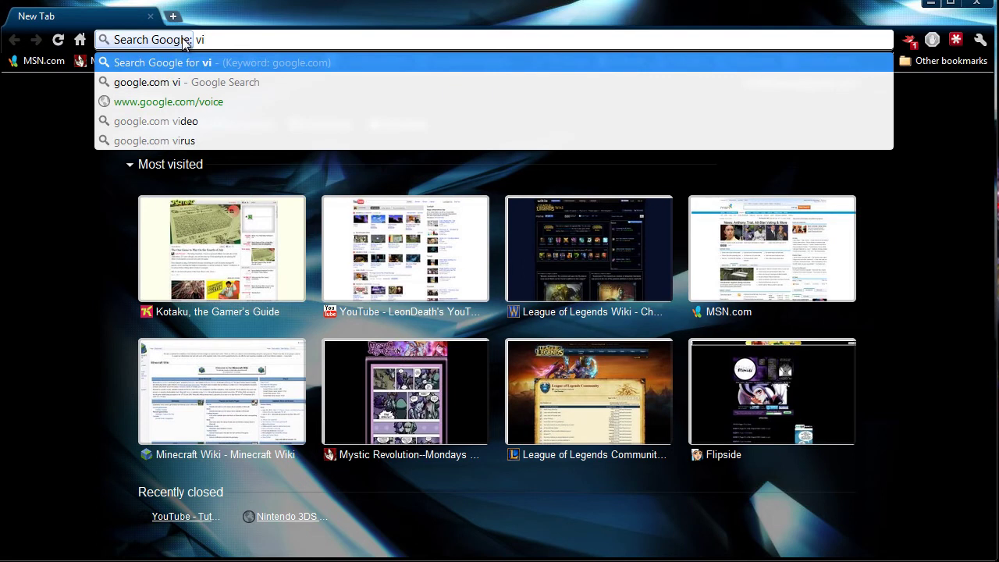
{"action": "type", "text": "rtuald"}
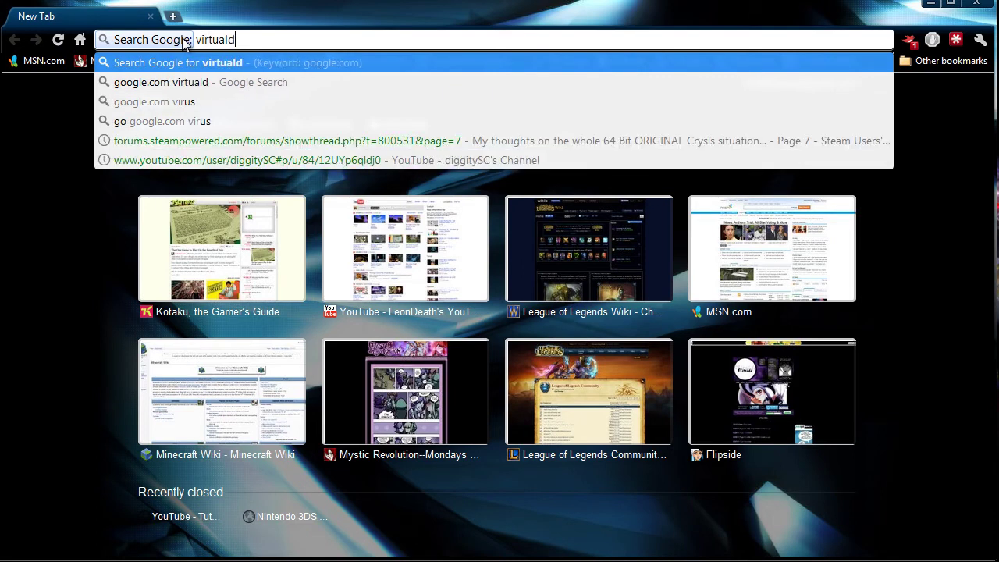
{"action": "type", "text": "ub"}
{"action": "key", "text": "Return"}
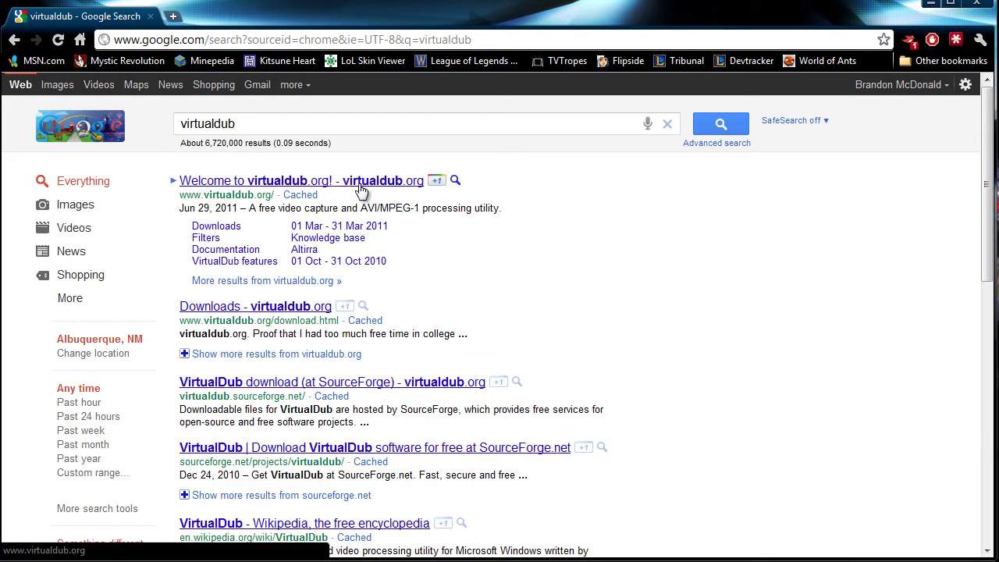
- Open virtualdub.org, check the stable version, then go to Downloads and 'VirtualDub at SourceForge'
{"action": "left_click", "coordinate": [361, 181]}
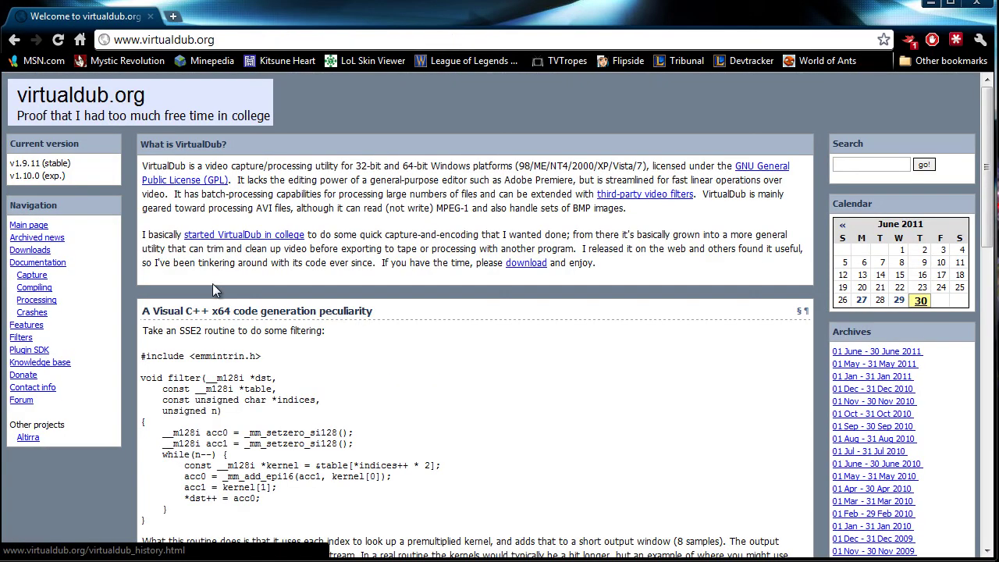
{"action": "left_click_drag", "start_coordinate": [451, 167], "coordinate": [384, 167]}
{"action": "left_click_drag", "start_coordinate": [400, 167], "coordinate": [406, 168]}
{"action": "left_click", "coordinate": [406, 168]}
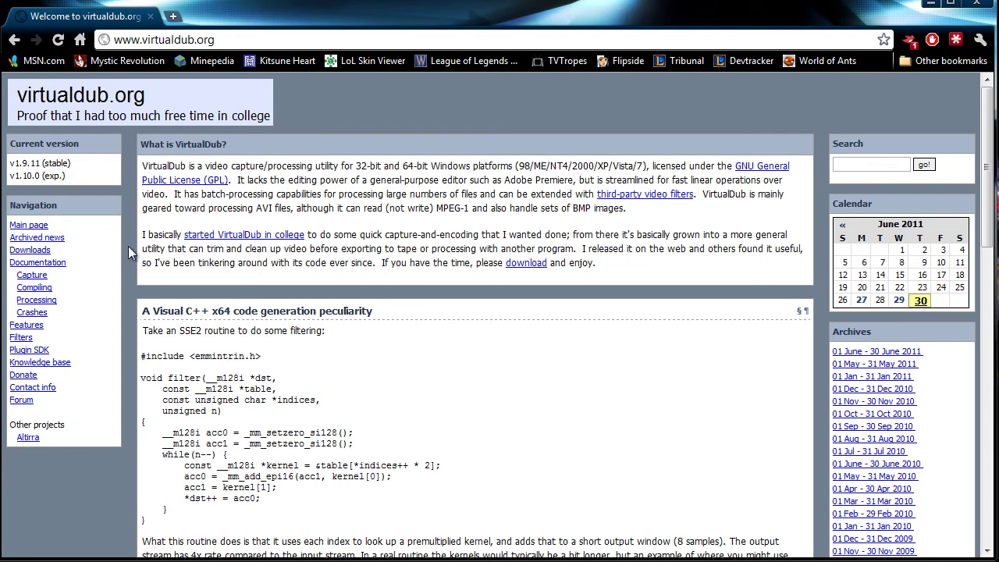
{"action": "left_click_drag", "start_coordinate": [81, 164], "coordinate": [25, 162]}
{"action": "left_click", "coordinate": [26, 162]}
{"action": "left_click", "coordinate": [43, 252]}
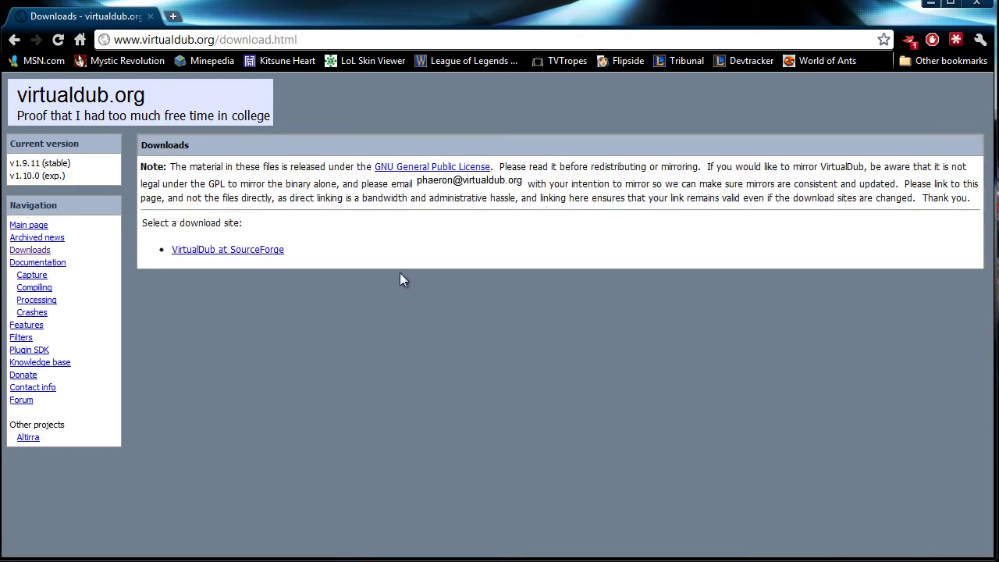
{"action": "left_click", "coordinate": [243, 255]}
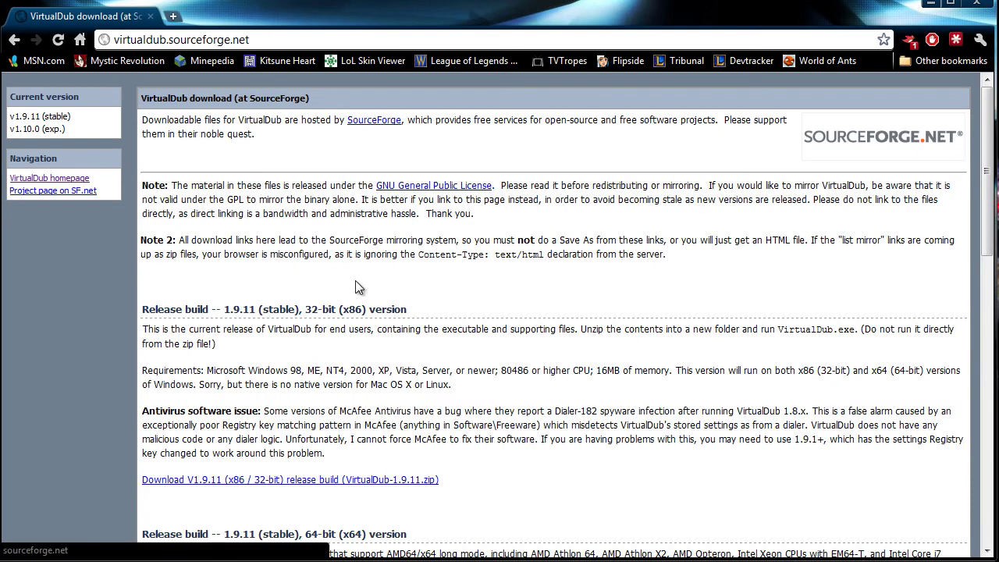
- Scroll the SourceForge page to review the 64-bit build and past versions
{"action": "scroll", "coordinate": [523, 340], "scroll_direction": "down", "scroll_amount": 2}
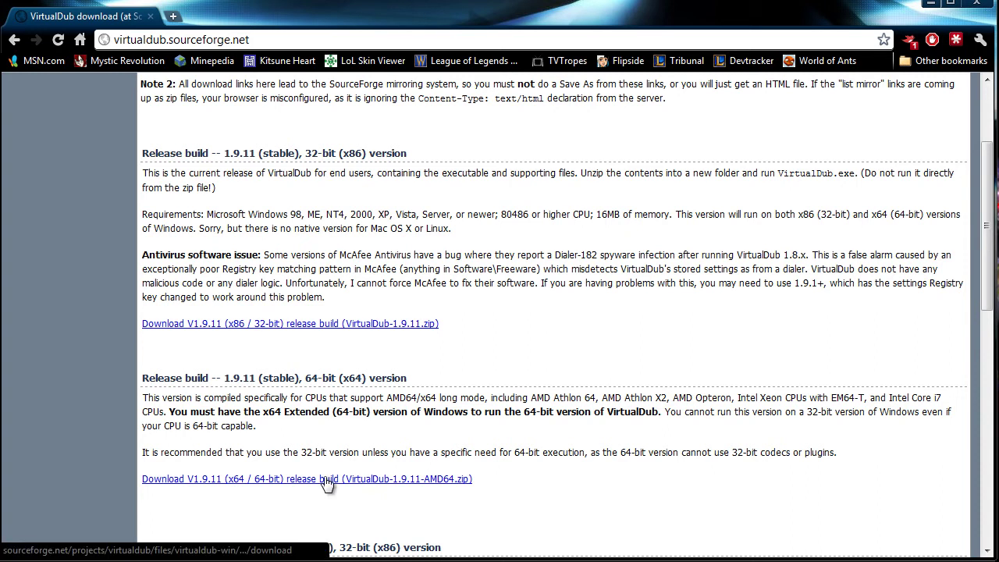
{"action": "scroll", "coordinate": [566, 438], "scroll_direction": "up", "scroll_amount": 2}
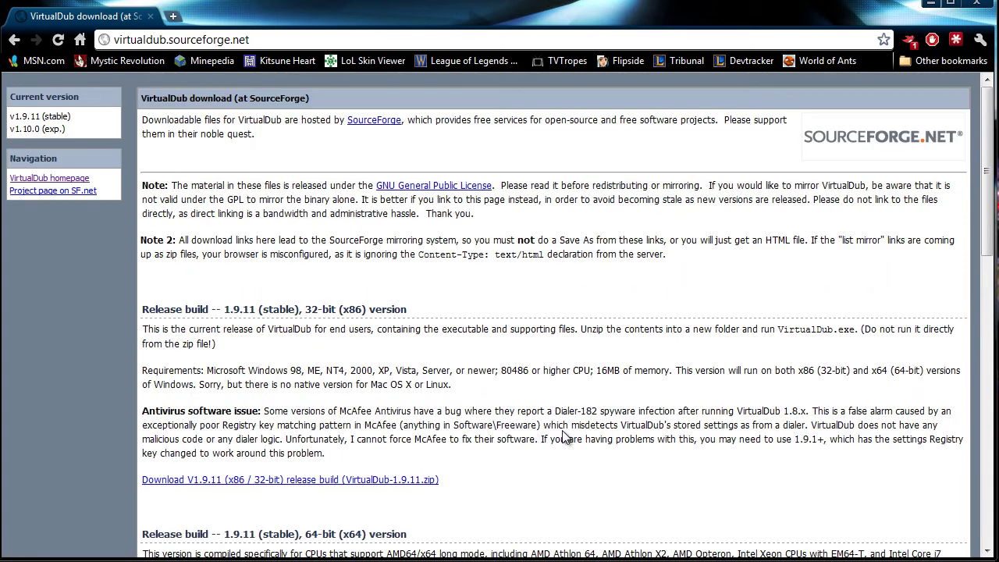
{"action": "scroll", "coordinate": [267, 298], "scroll_direction": "down", "scroll_amount": 15}
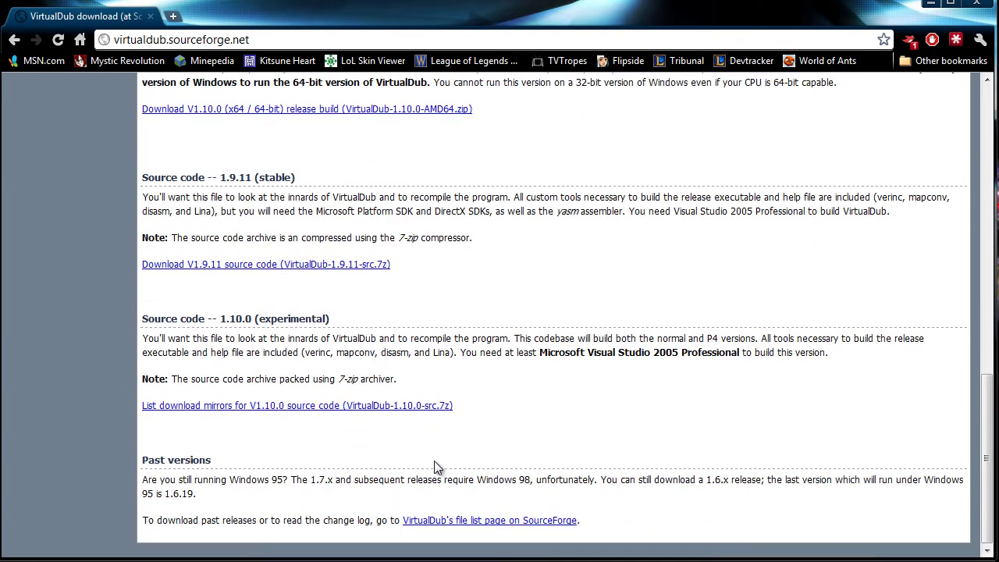
{"action": "scroll", "coordinate": [435, 463], "scroll_direction": "up", "scroll_amount": 5}
{"action": "scroll", "coordinate": [395, 459], "scroll_direction": "up", "scroll_amount": 3}
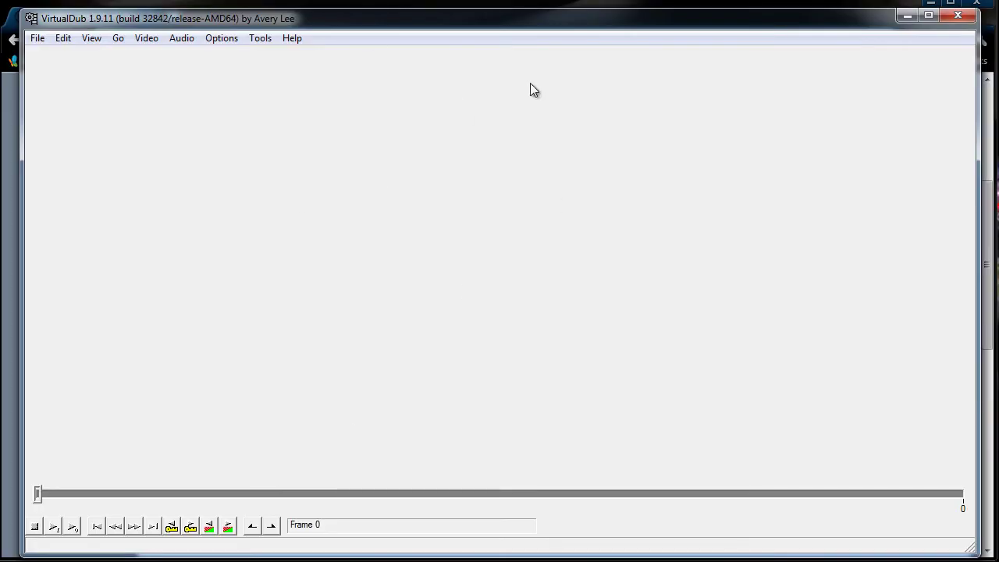
{"action": "left_click", "coordinate": [92, 39]}
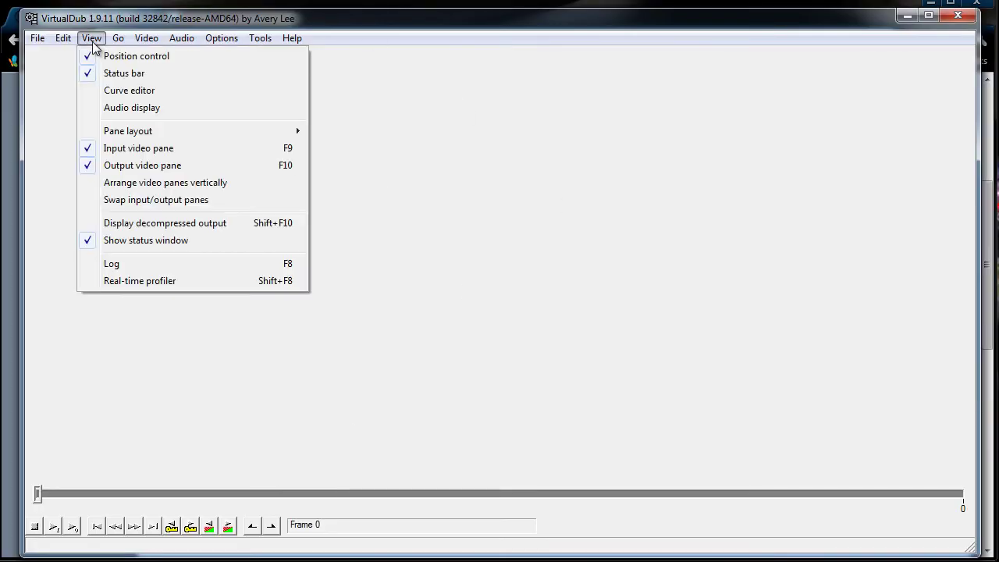
{"action": "left_click", "coordinate": [29, 43]}
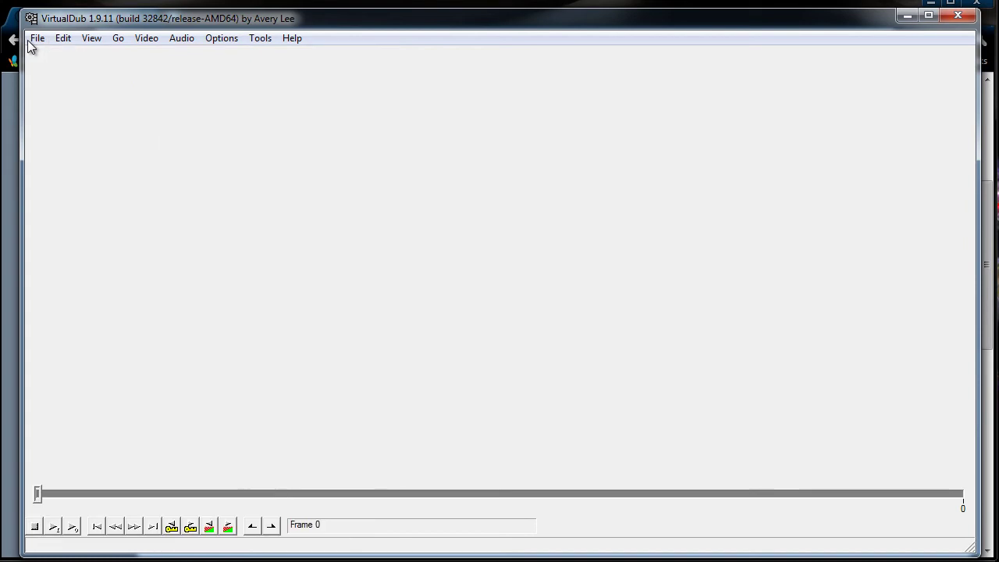
- Search Google for 'h264', visit h264encoder.com, and go back to the results
{"action": "left_click", "coordinate": [14, 168]}
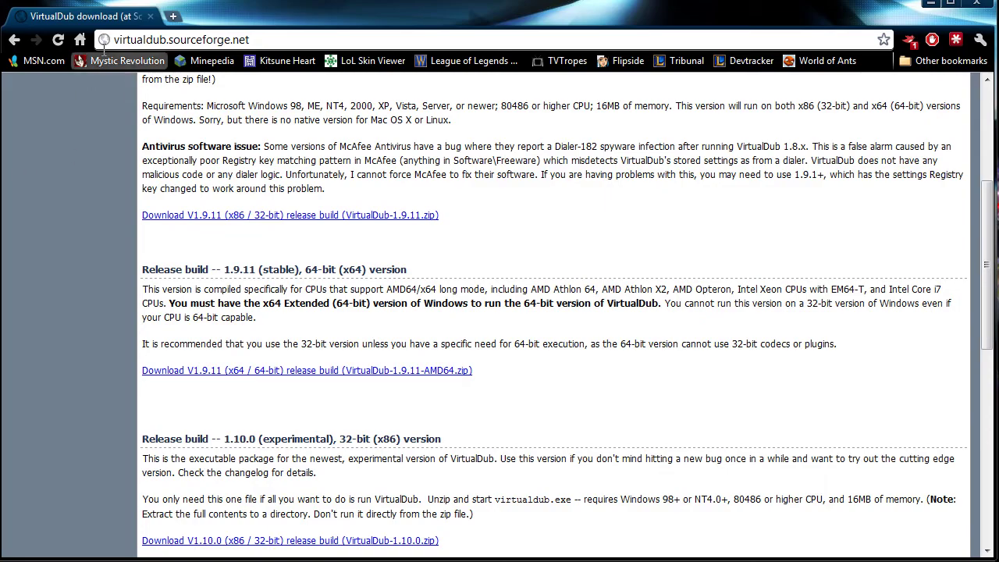
{"action": "left_click", "coordinate": [164, 45]}
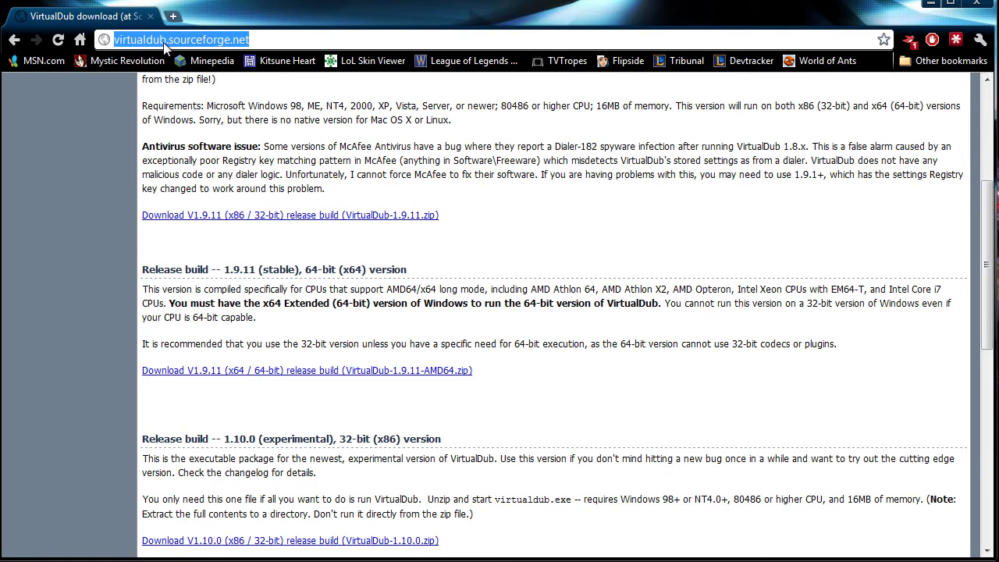
{"action": "type", "text": "google.com"}
{"action": "key", "text": "Tab"}
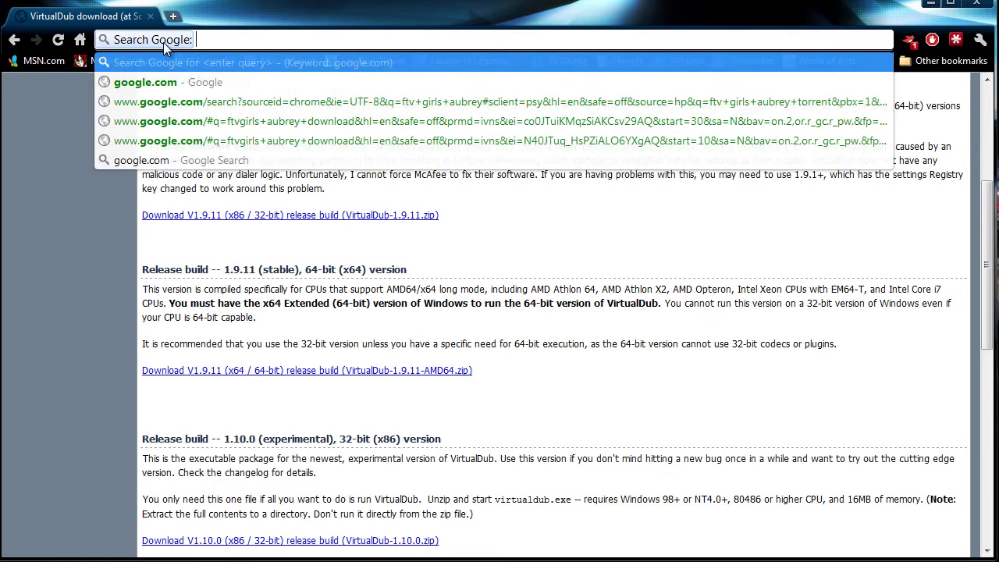
{"action": "type", "text": "h264"}
{"action": "key", "text": "Return"}
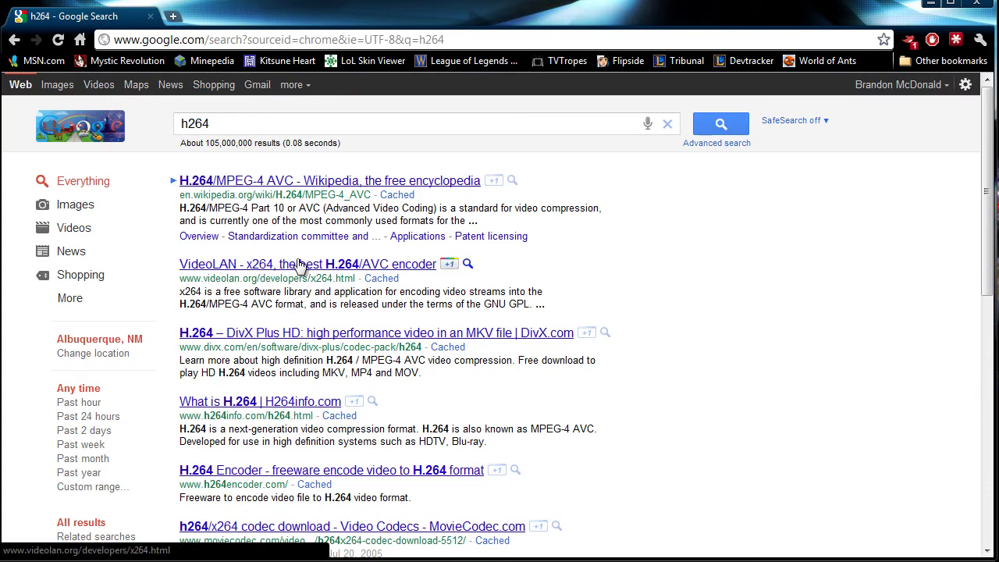
{"action": "left_click", "coordinate": [224, 471]}
{"action": "scroll", "coordinate": [310, 266], "scroll_direction": "down", "scroll_amount": 4}
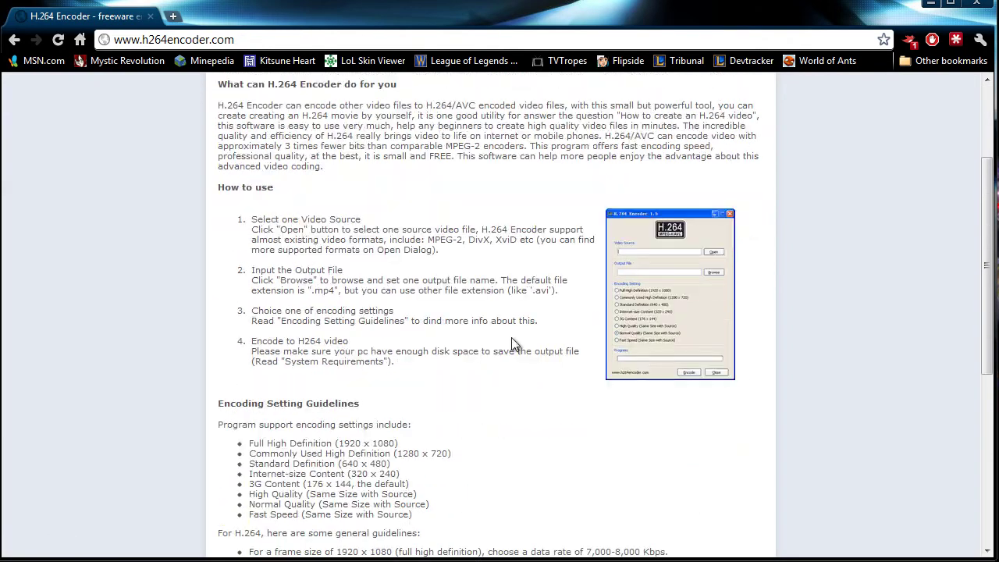
{"action": "key", "text": "BackSpace"}
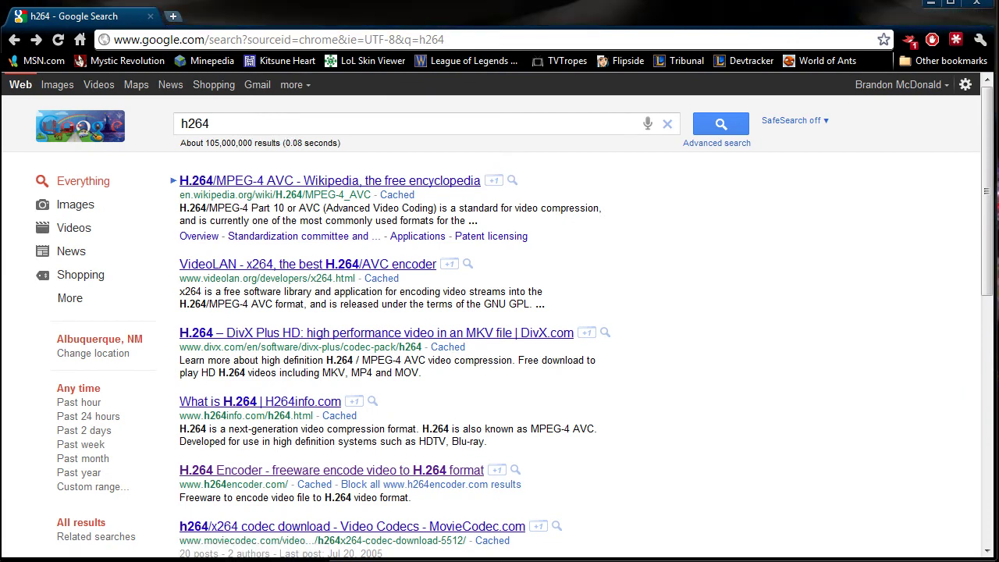
- In VirtualDub, look over the Video > Compression codec list and close it with OK
{"action": "key", "text": "alt+Tab"}
{"action": "left_click", "coordinate": [147, 38]}
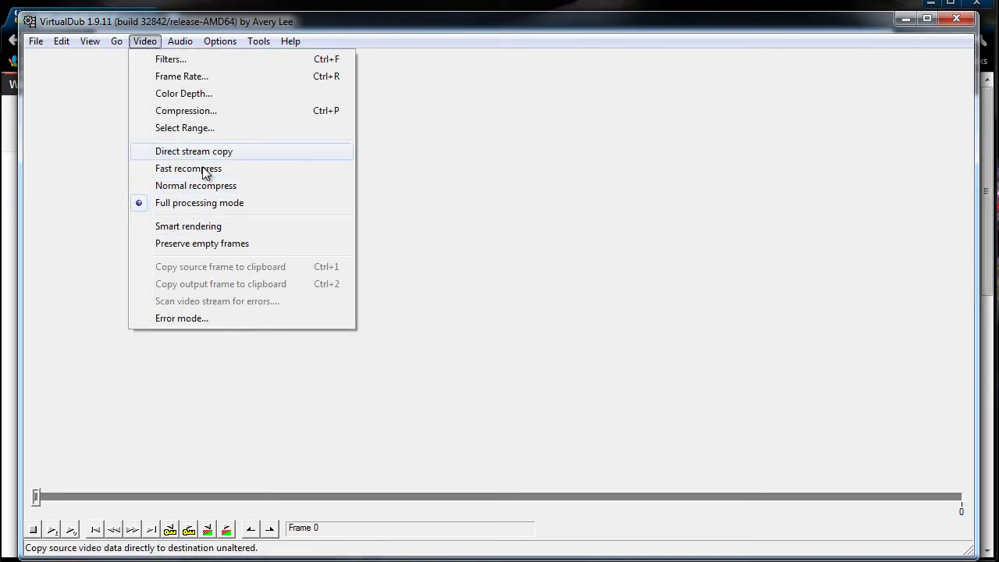
{"action": "left_click", "coordinate": [193, 114]}
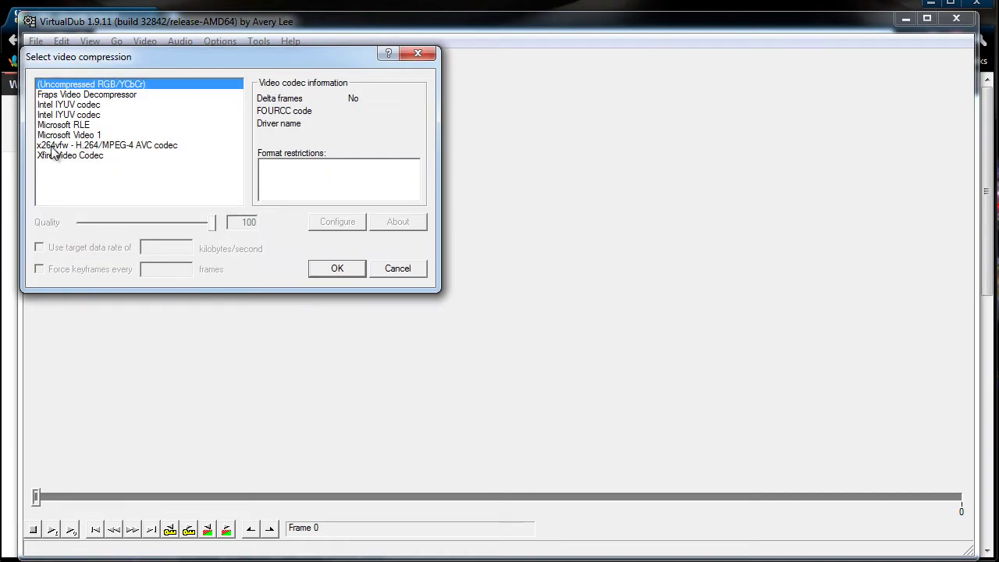
{"action": "left_click", "coordinate": [337, 269]}
- Search Google for 'x264 codec', view the VideoLAN x264 page, and return to the results
{"action": "key", "text": "alt+Tab"}
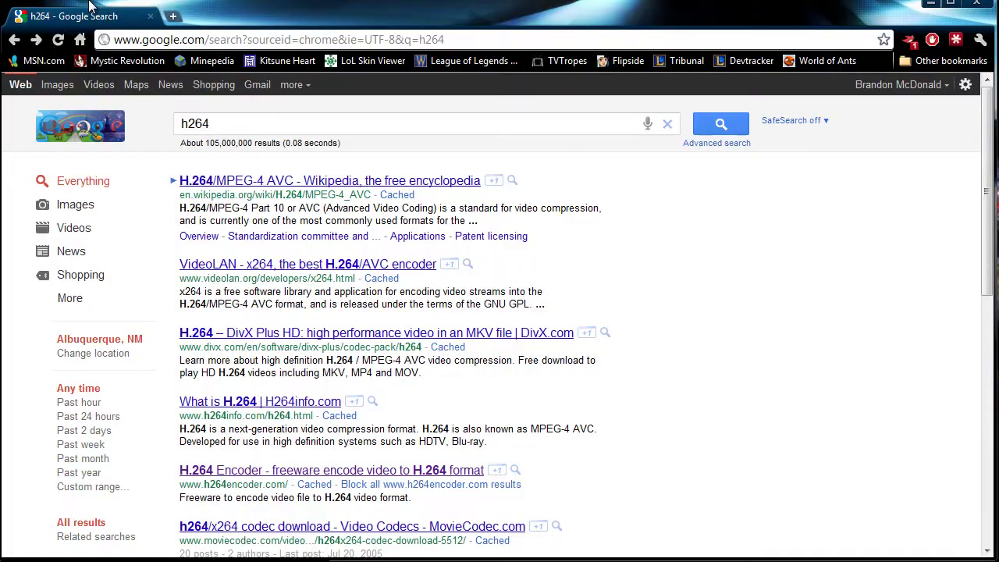
{"action": "left_click", "coordinate": [187, 124]}
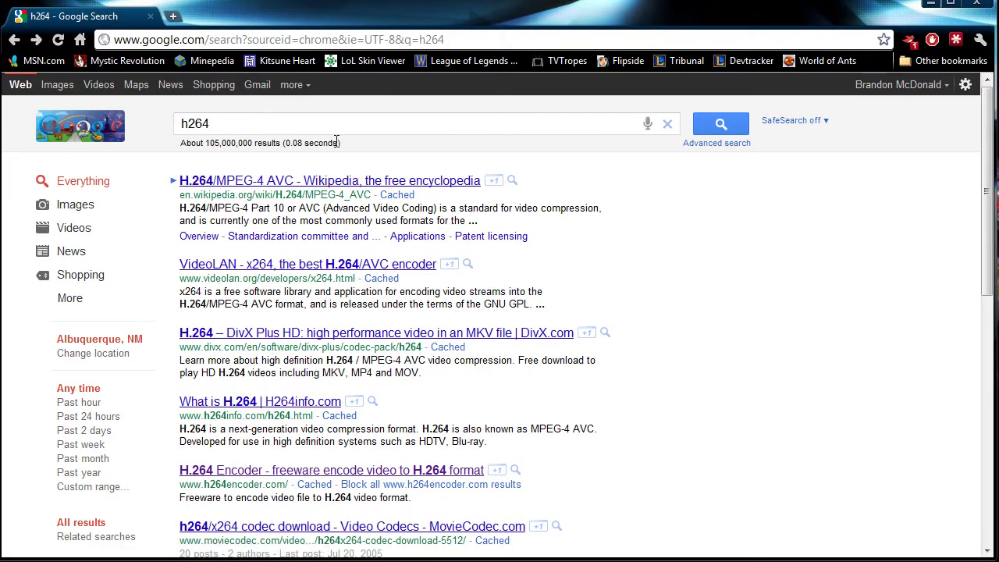
{"action": "key", "text": "BackSpace"}
{"action": "type", "text": "x264"}
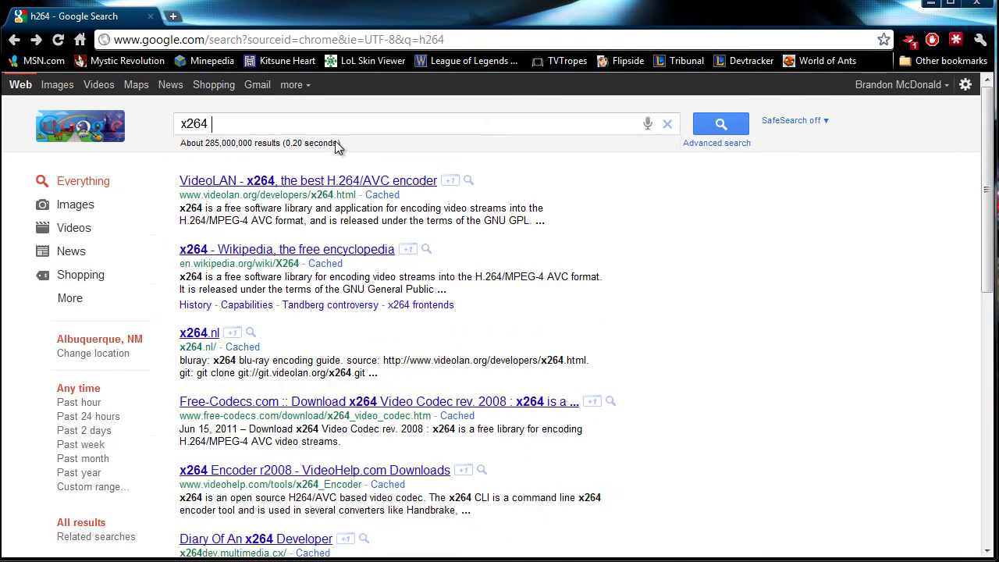
{"action": "type", "text": " codec"}
{"action": "left_click", "coordinate": [336, 143]}
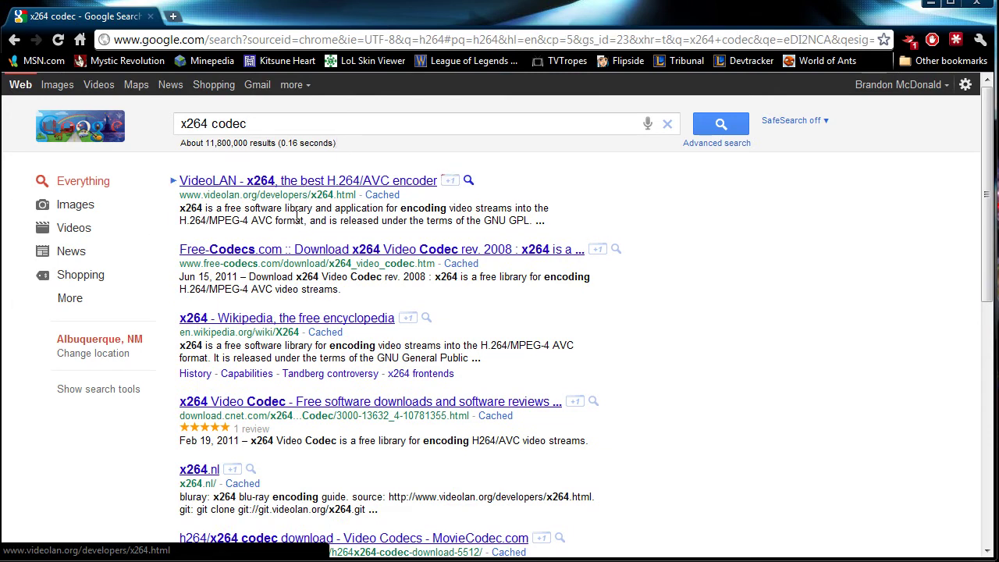
{"action": "left_click", "coordinate": [300, 187]}
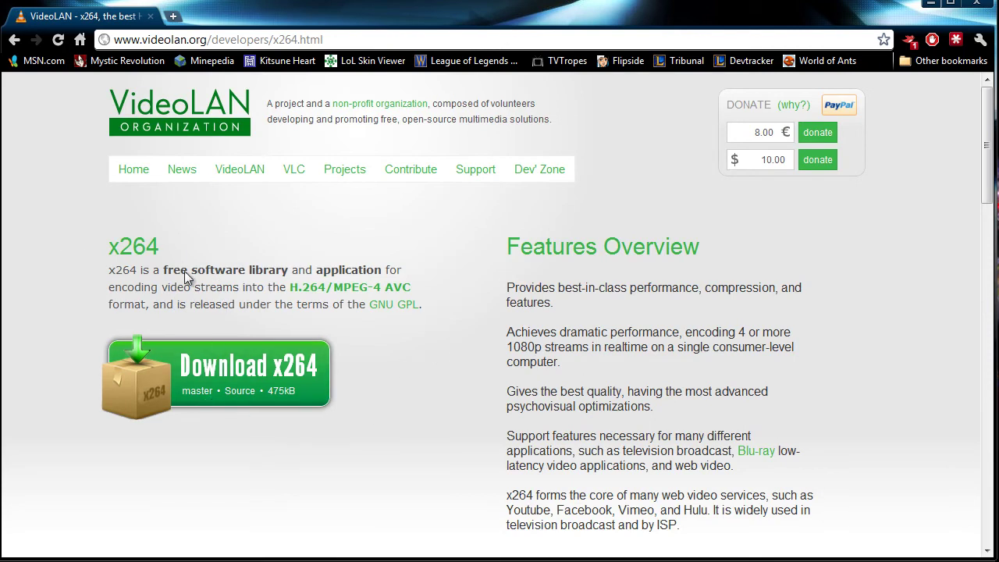
{"action": "key", "text": "alt+Left"}
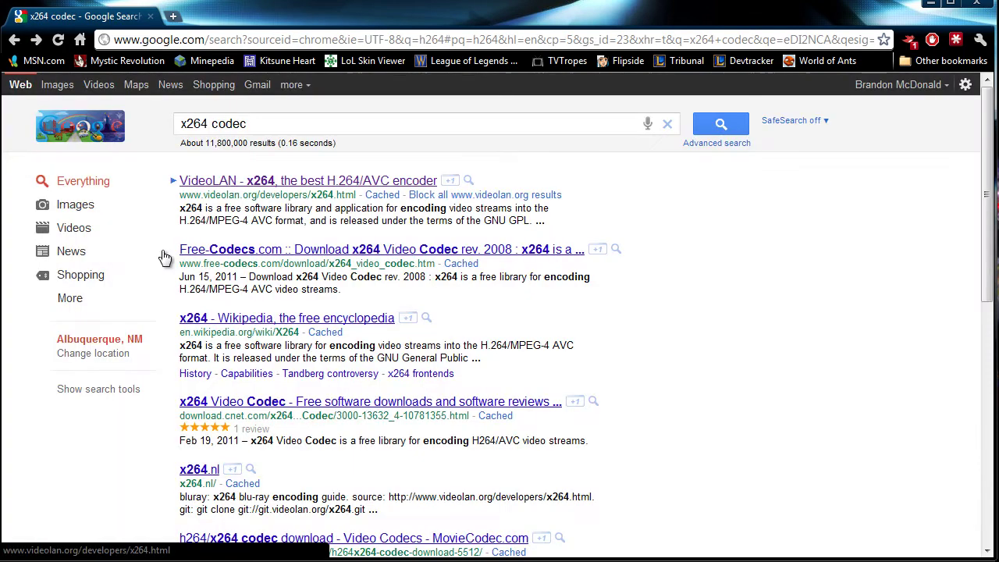
- Choose x264vfw - H.264/MPEG-4 AVC in VirtualDub's Video > Compression dialog and confirm with OK
{"action": "key", "text": "alt+Tab"}
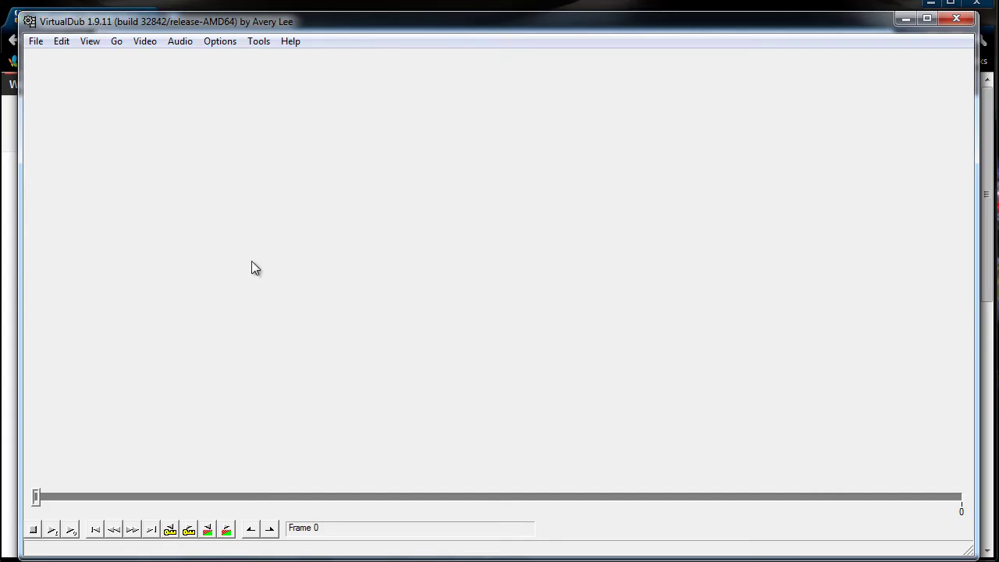
{"action": "left_click", "coordinate": [125, 42]}
{"action": "mouse_move", "coordinate": [155, 45]}
{"action": "left_click", "coordinate": [185, 110]}
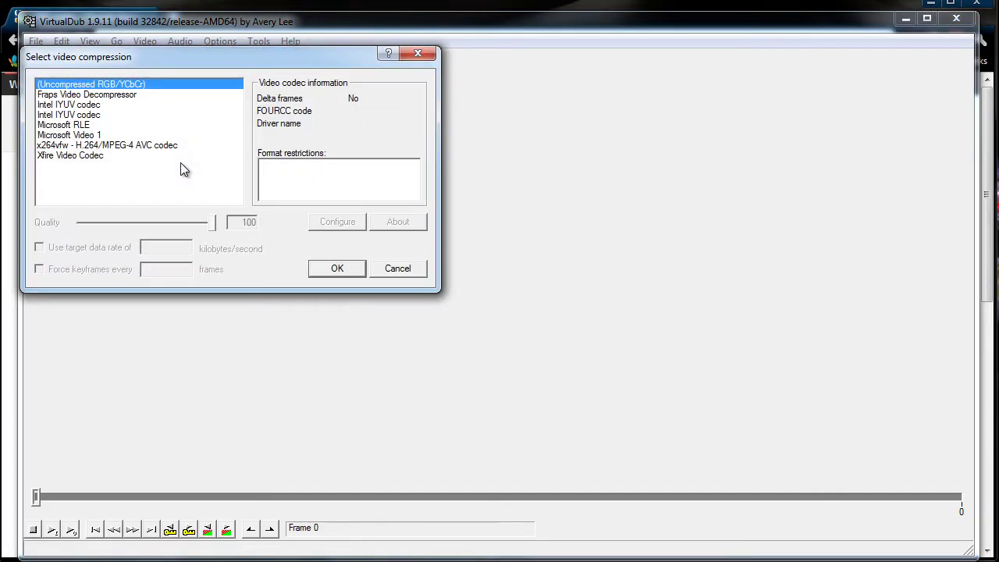
{"action": "left_click", "coordinate": [81, 146]}
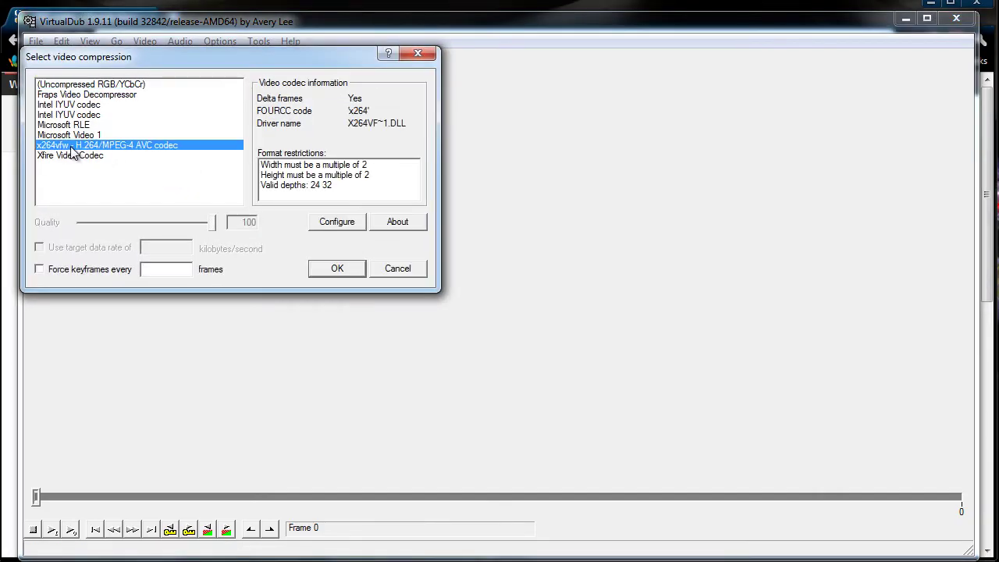
{"action": "left_click", "coordinate": [337, 269]}
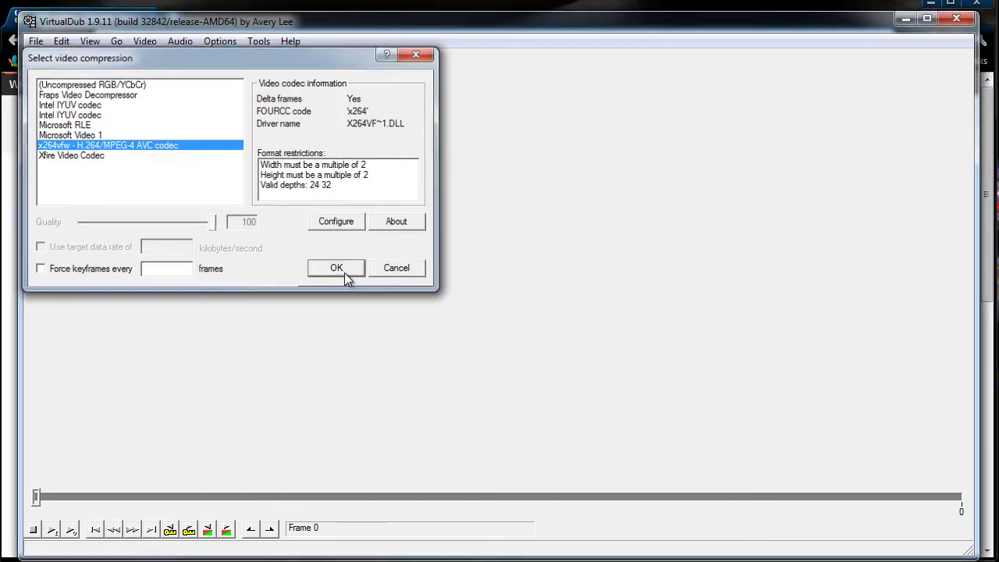
{"action": "key", "text": "alt+Tab"}
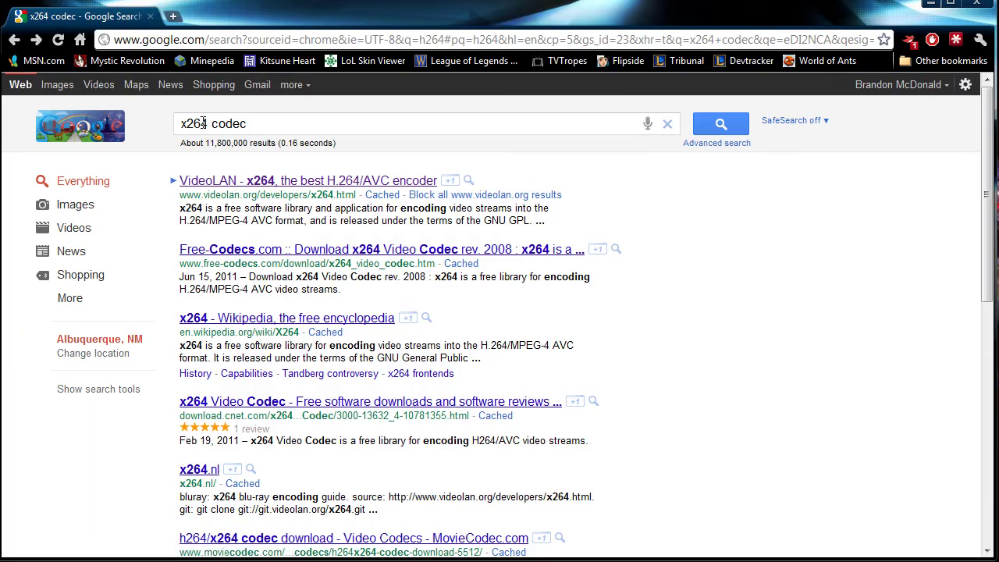
- Open the x264 Wikipedia article from the 'x264 codec' results and scroll through it
{"action": "key", "text": "BackSpace"}
{"action": "key", "text": "BackSpace"}
{"action": "type", "text": "32"}
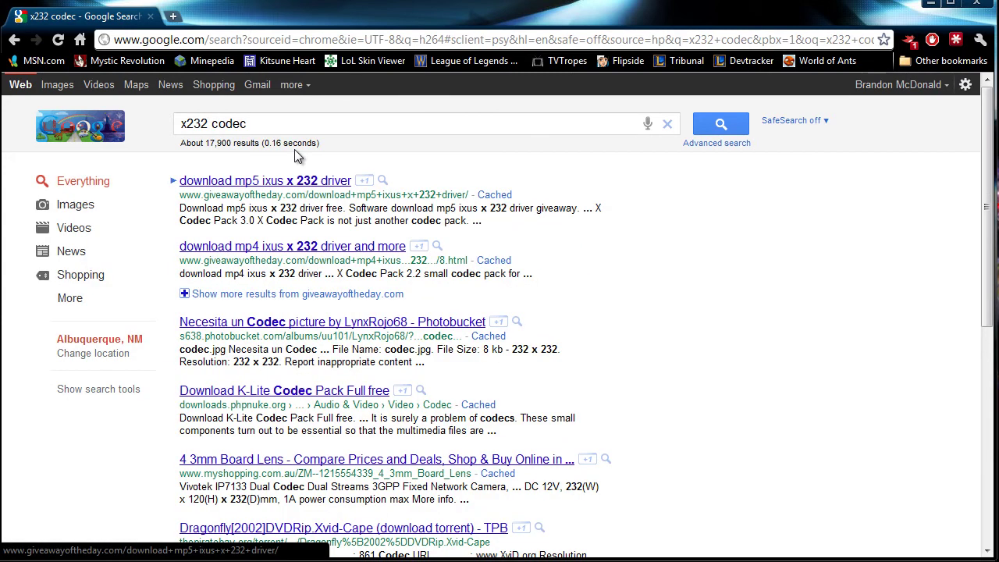
{"action": "key", "text": "BackSpace"}
{"action": "key", "text": "BackSpace"}
{"action": "type", "text": "64"}
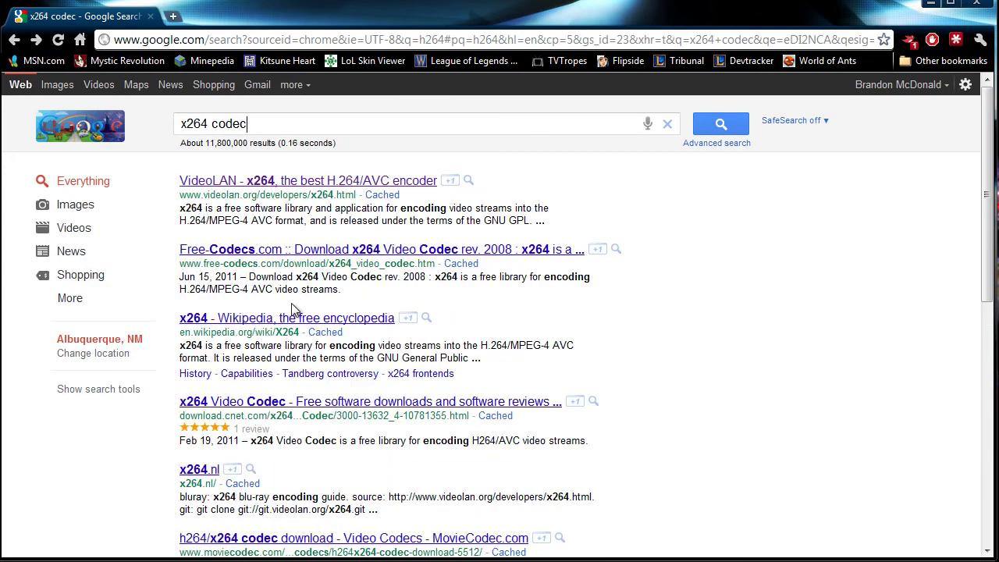
{"action": "left_click", "coordinate": [290, 317]}
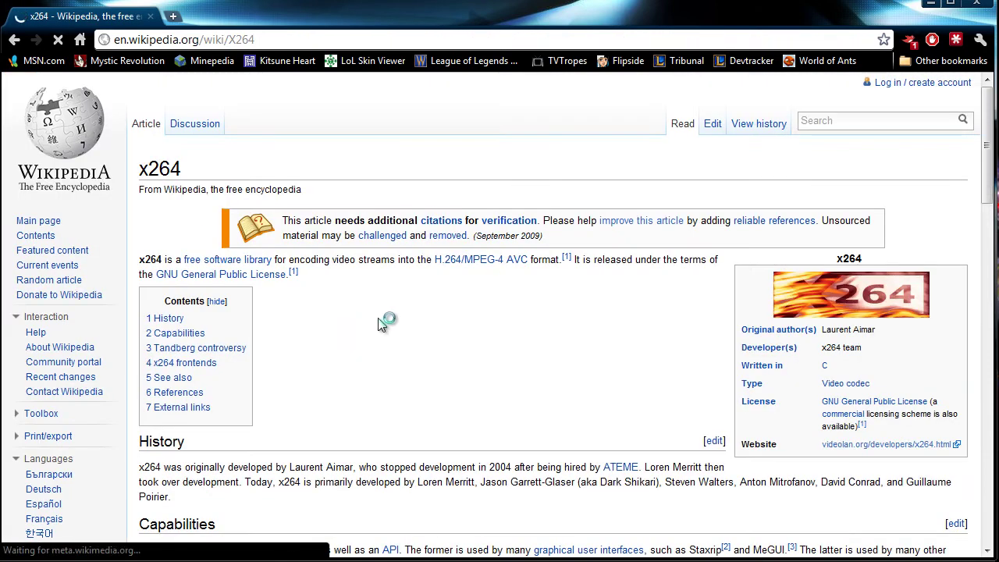
{"action": "scroll", "coordinate": [378, 321], "scroll_direction": "down", "scroll_amount": 3}
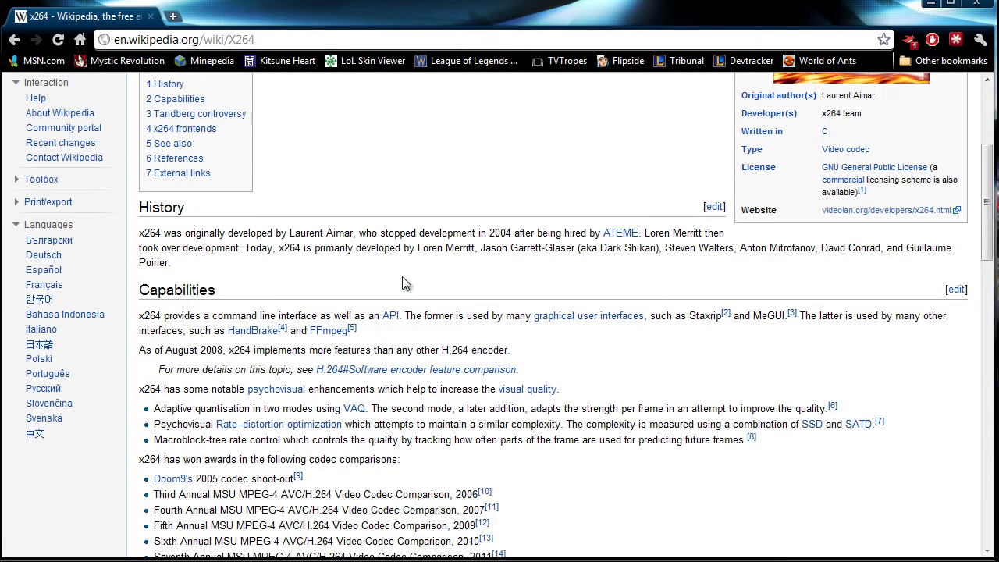
{"action": "scroll", "coordinate": [403, 278], "scroll_direction": "down", "scroll_amount": 2}
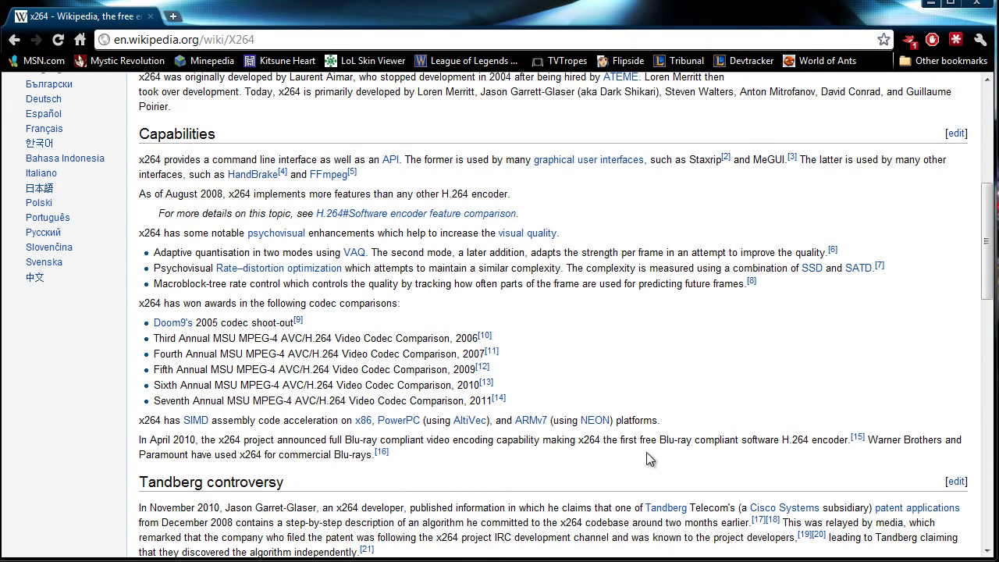
{"action": "scroll", "coordinate": [647, 460], "scroll_direction": "down", "scroll_amount": 5}
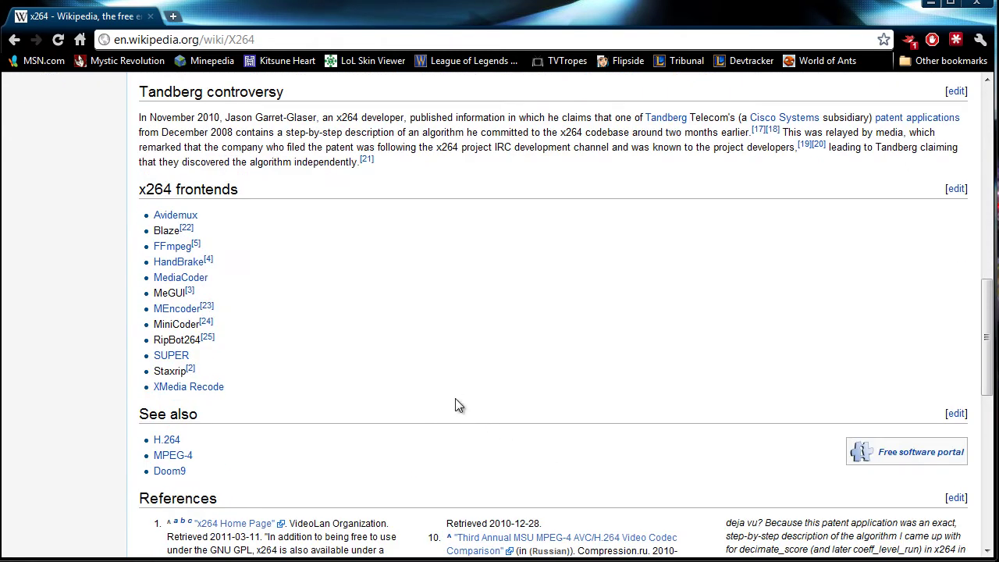
{"action": "scroll", "coordinate": [216, 338], "scroll_direction": "up", "scroll_amount": 15}
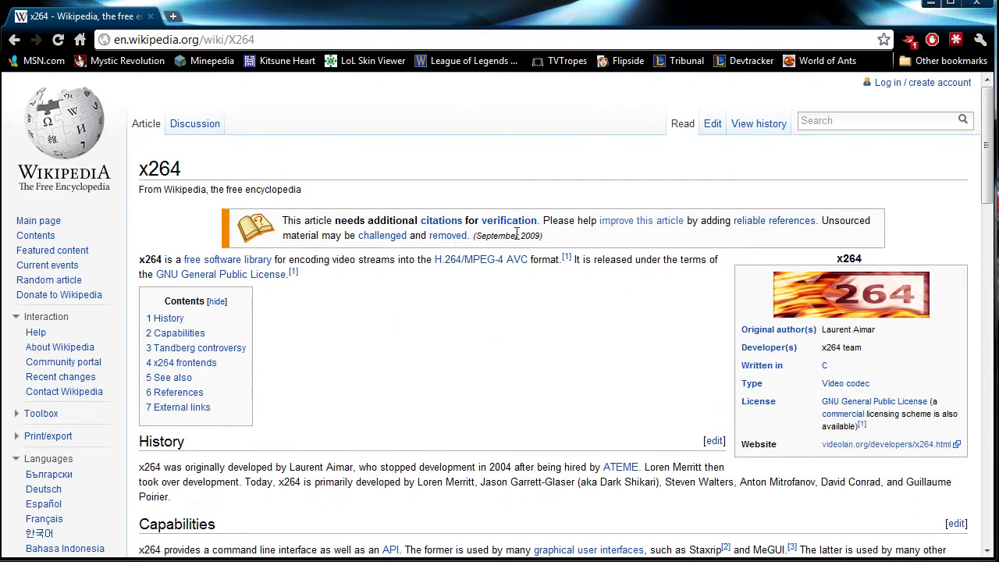
- Dismiss the tweet popup and move the VirtualDub window slightly up-left
{"action": "left_click", "coordinate": [908, 40]}
{"action": "left_click", "coordinate": [908, 40]}
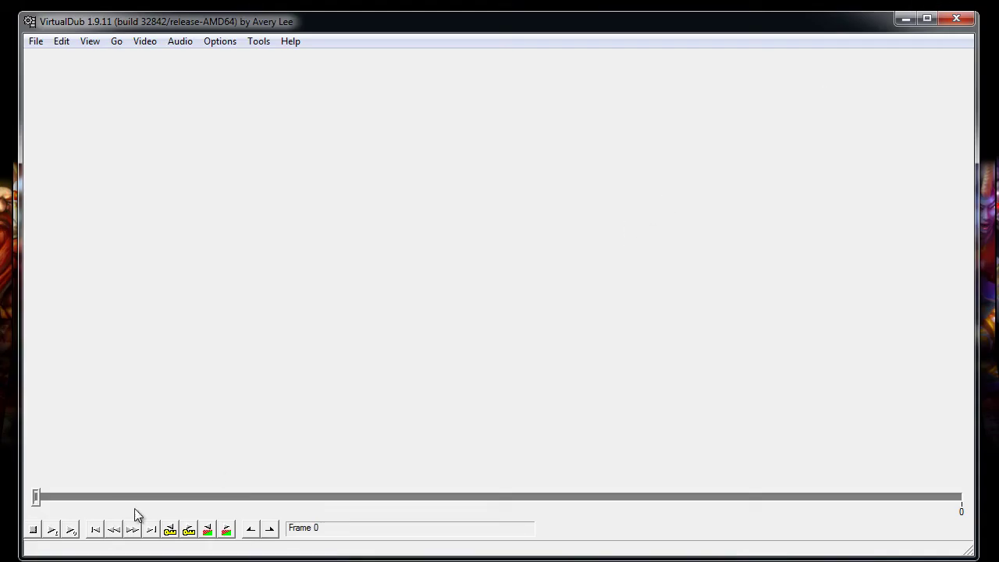
{"action": "left_click_drag", "start_coordinate": [189, 25], "coordinate": [182, 21]}
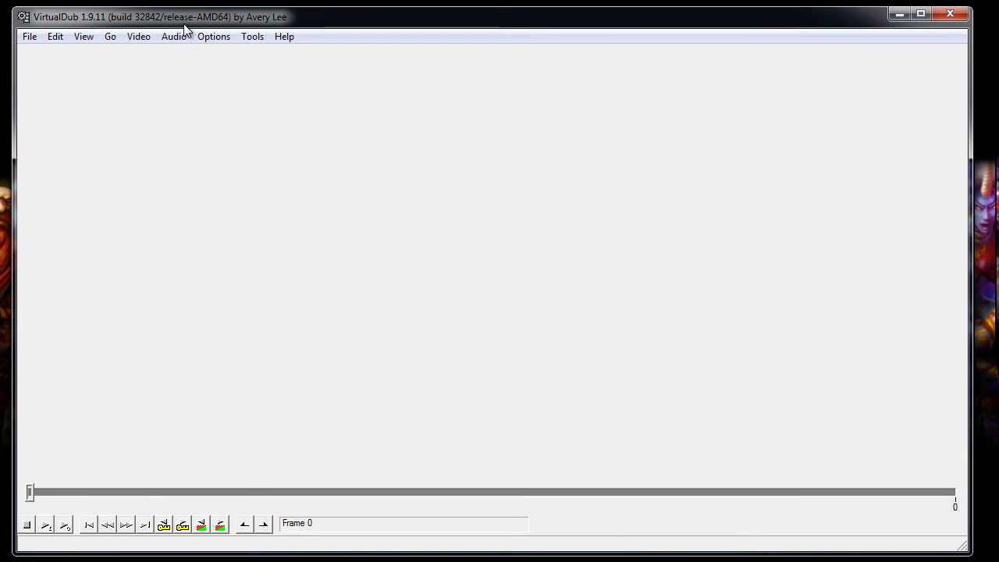
{"action": "left_click", "coordinate": [133, 36]}
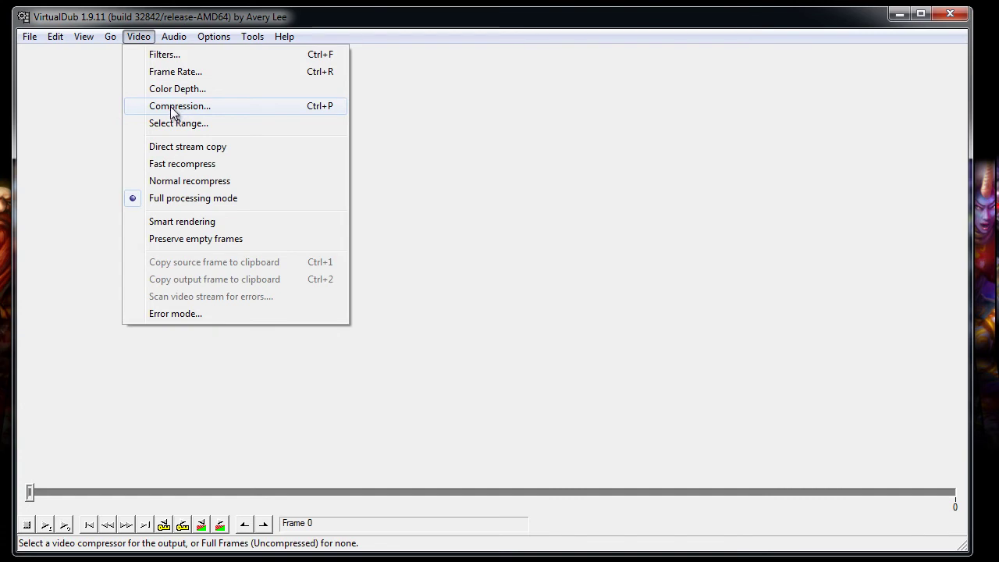
{"action": "left_click", "coordinate": [107, 20]}
- Open Video > Compression and select the x264vfw H.264/MPEG-4 AVC codec
{"action": "left_click", "coordinate": [28, 36]}
{"action": "left_click", "coordinate": [617, 233]}
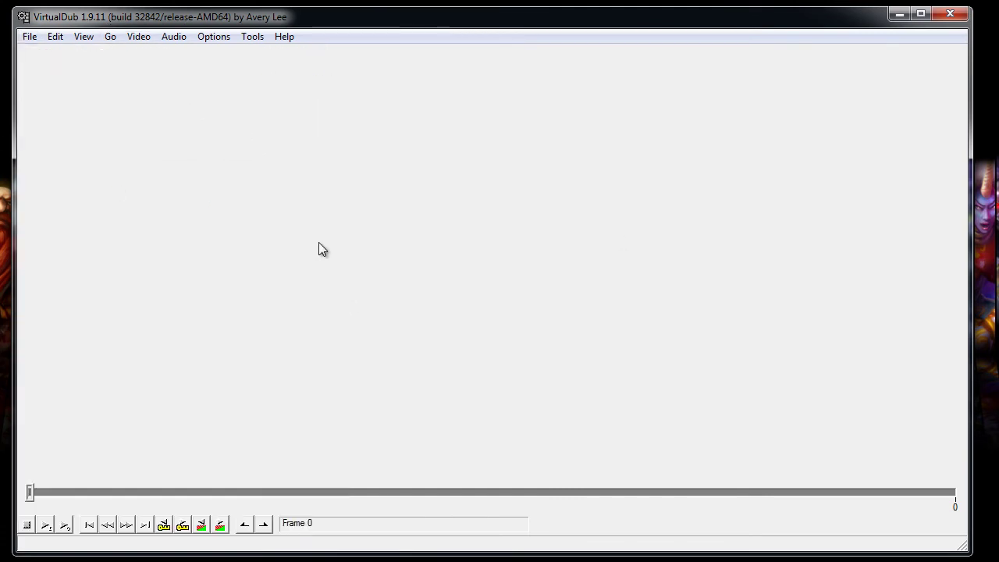
{"action": "left_click", "coordinate": [146, 37]}
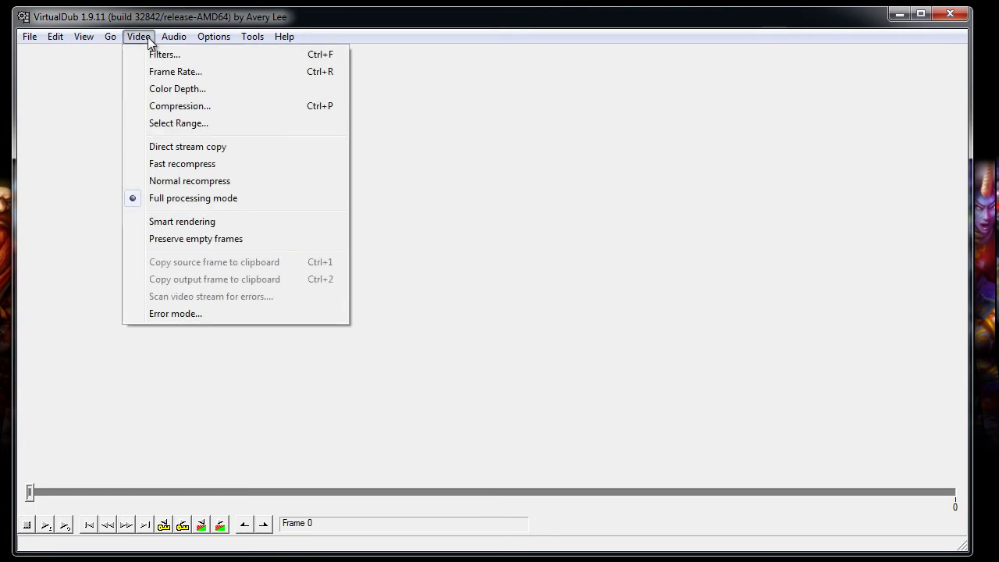
{"action": "left_click", "coordinate": [174, 109]}
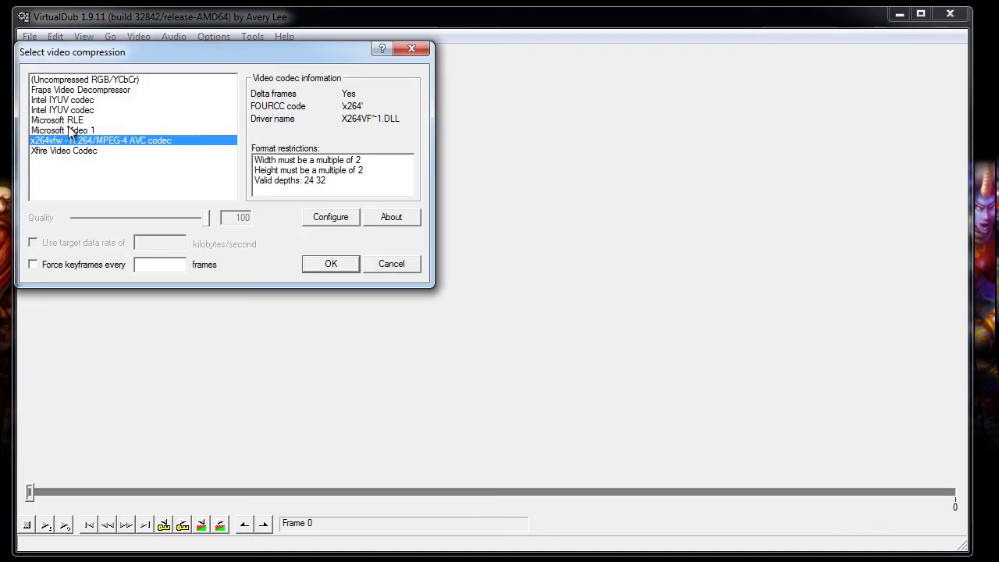
{"action": "left_click", "coordinate": [69, 80]}
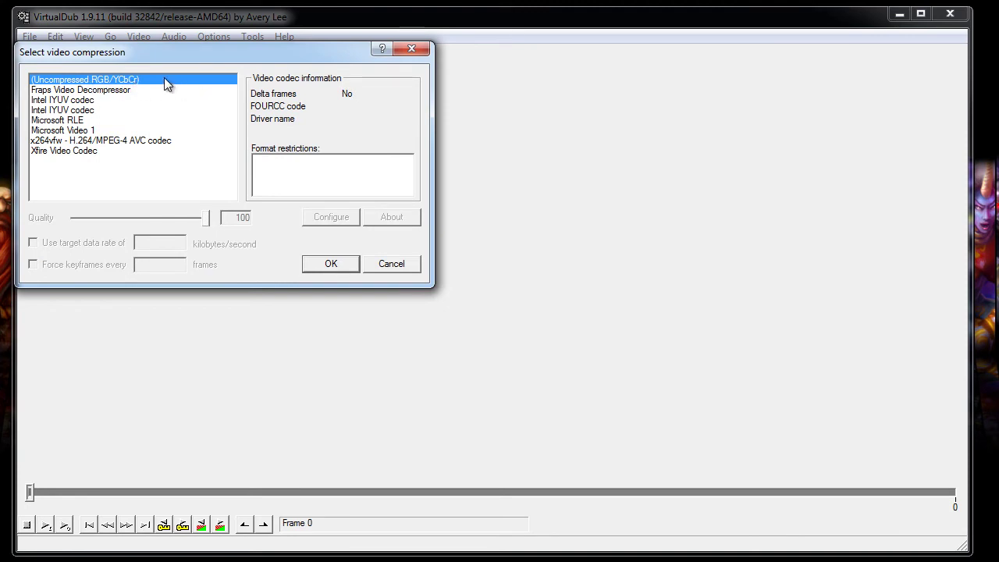
{"action": "left_click", "coordinate": [90, 142]}
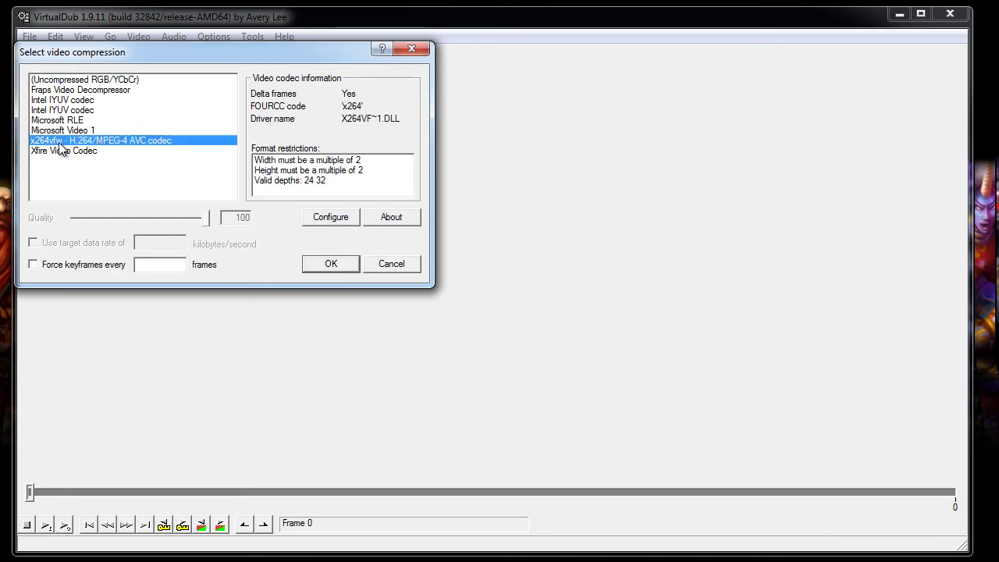
- In the x264vfw configuration, keep FourCC H264 and VFW output mode, then view rate control modes
{"action": "left_click", "coordinate": [327, 224]}
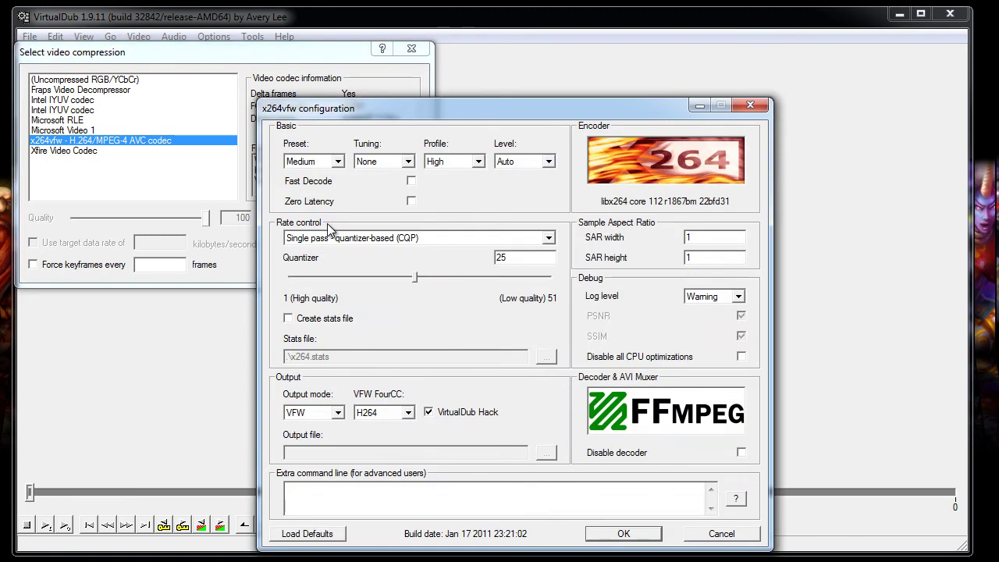
{"action": "left_click_drag", "start_coordinate": [439, 113], "coordinate": [393, 68]}
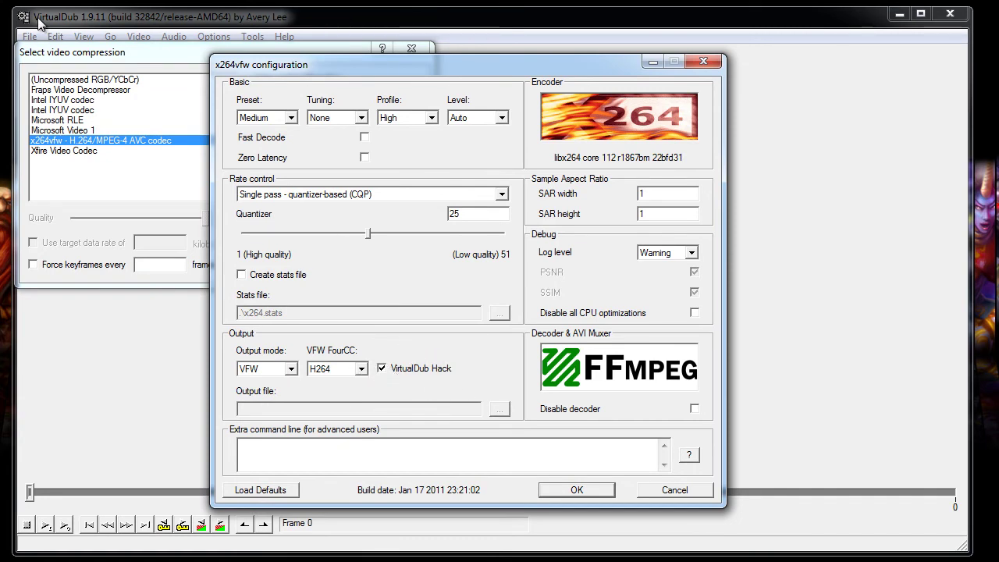
{"action": "left_click", "coordinate": [334, 370]}
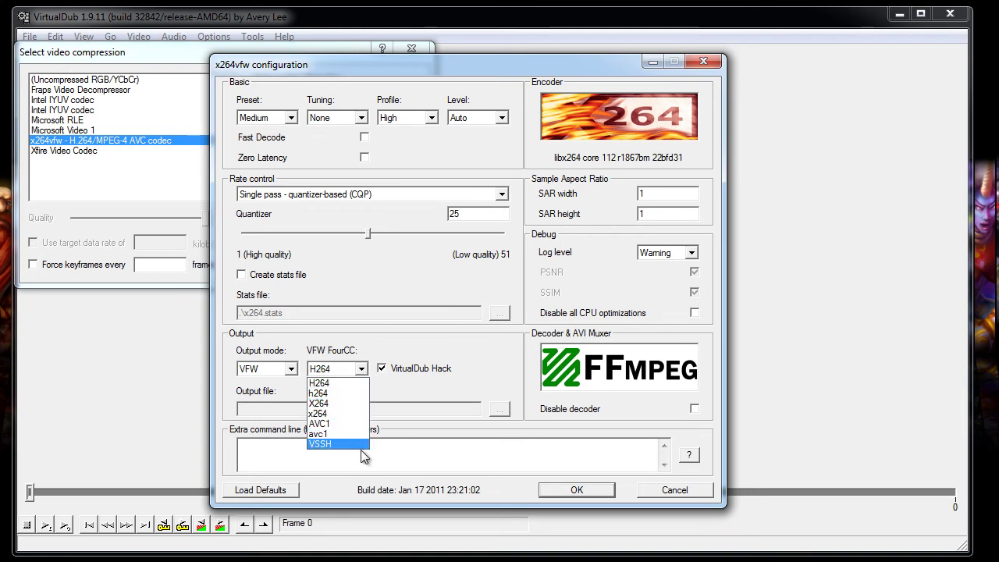
{"action": "left_click", "coordinate": [351, 385]}
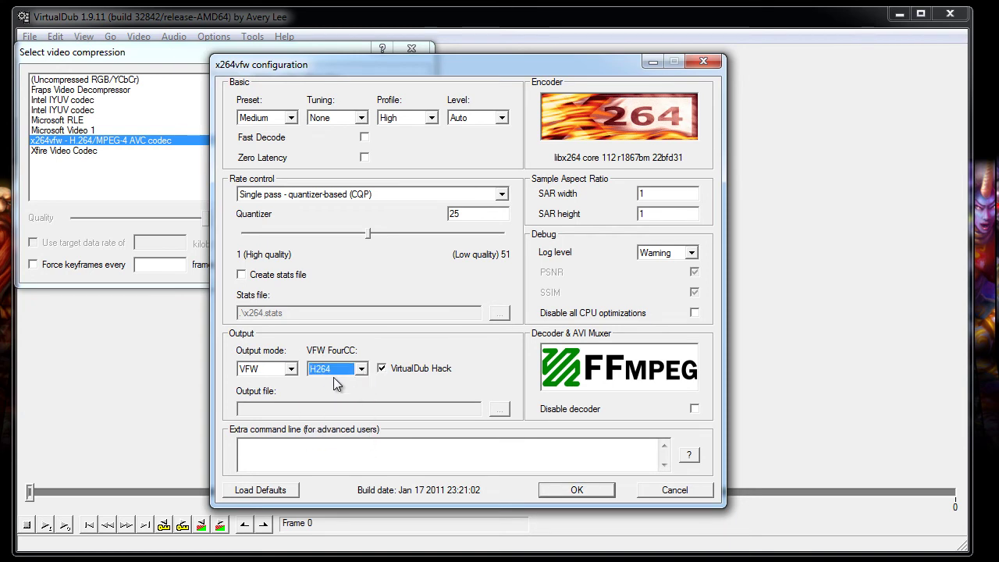
{"action": "left_click", "coordinate": [335, 371]}
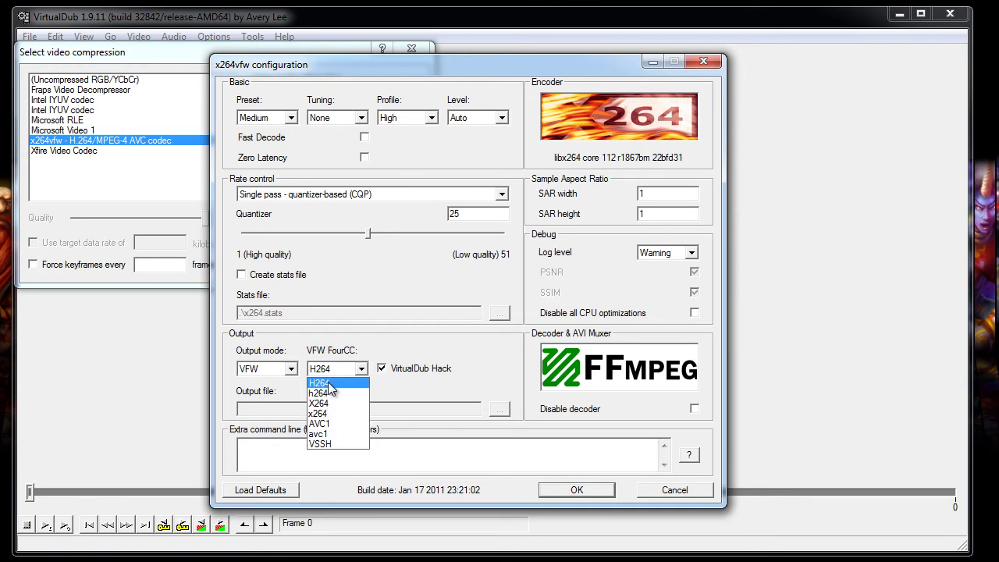
{"action": "left_click", "coordinate": [343, 384]}
{"action": "left_click", "coordinate": [265, 368]}
{"action": "left_click", "coordinate": [258, 380]}
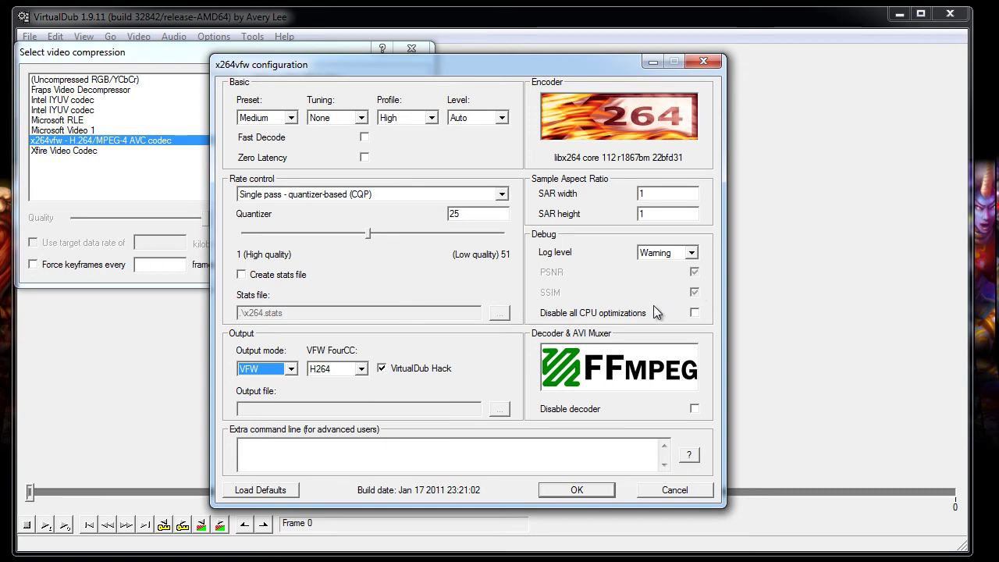
{"action": "left_click", "coordinate": [353, 200]}
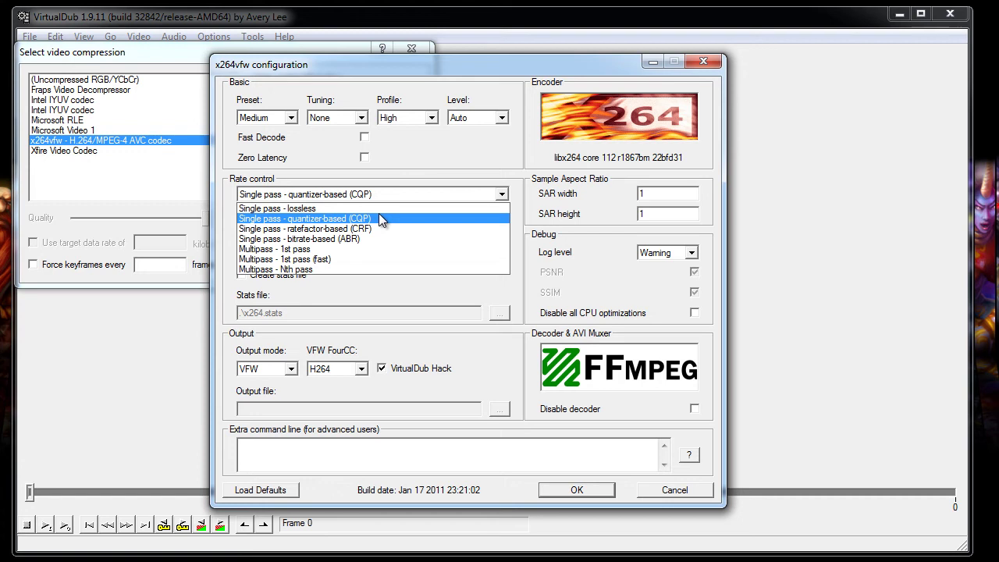
- Keep 'Single pass - quantizer-based (CQP)' rate control with quantizer 25
{"action": "left_click", "coordinate": [381, 219]}
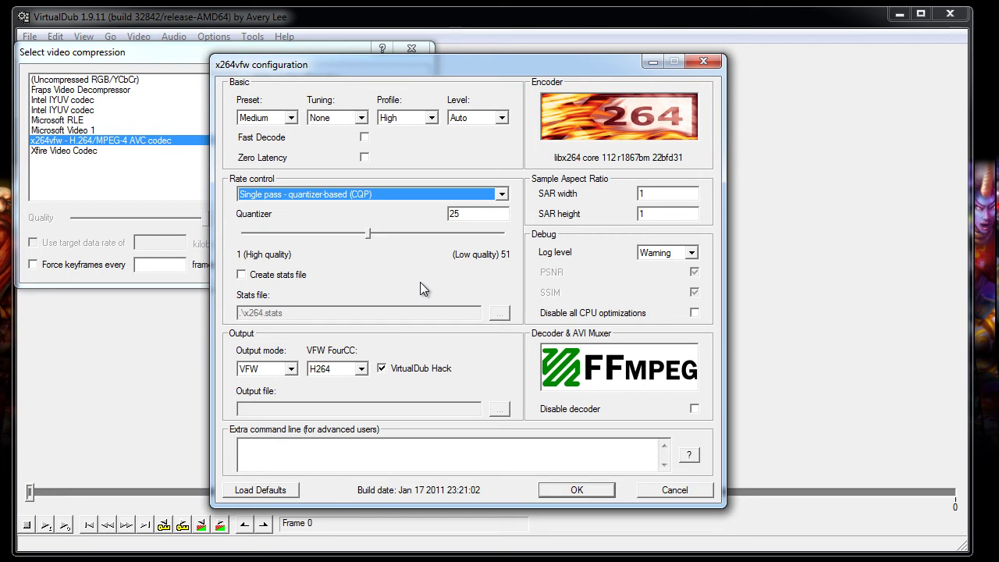
{"action": "left_click_drag", "start_coordinate": [504, 214], "coordinate": [442, 214]}
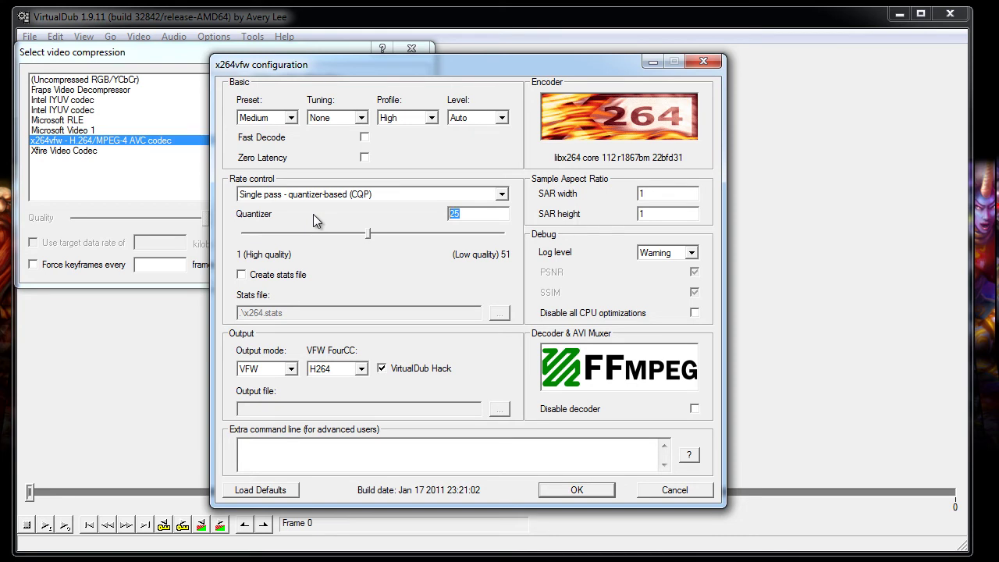
- Close the x264vfw settings and reselect x264vfw - H.264/MPEG-4 AVC as the compression codec
{"action": "left_click", "coordinate": [575, 498]}
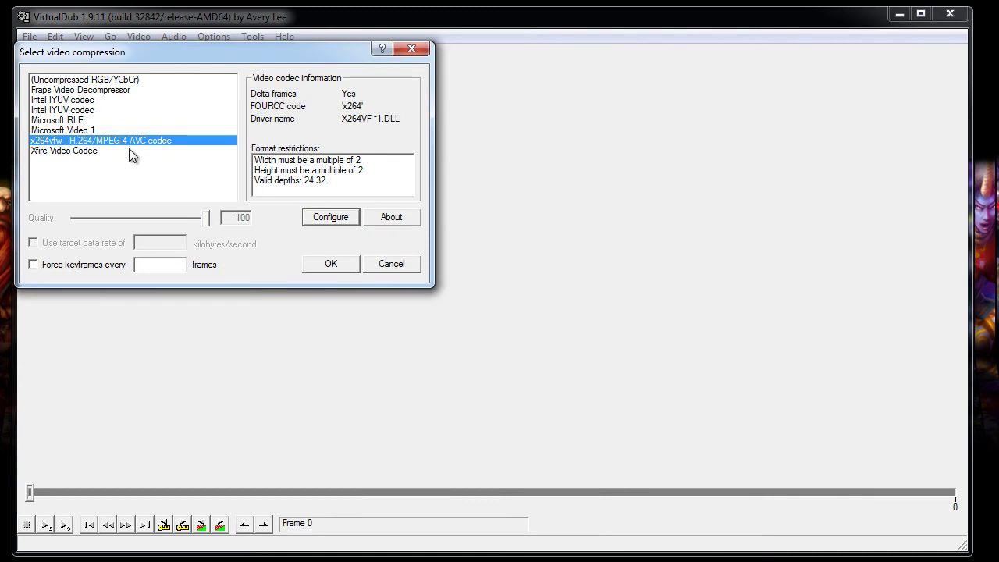
{"action": "left_click", "coordinate": [330, 219]}
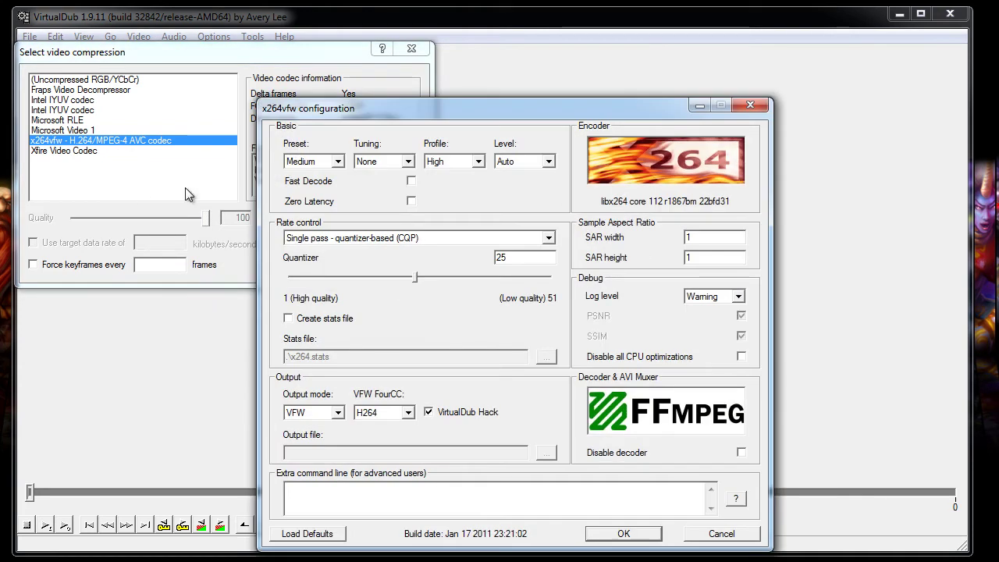
{"action": "left_click", "coordinate": [647, 536]}
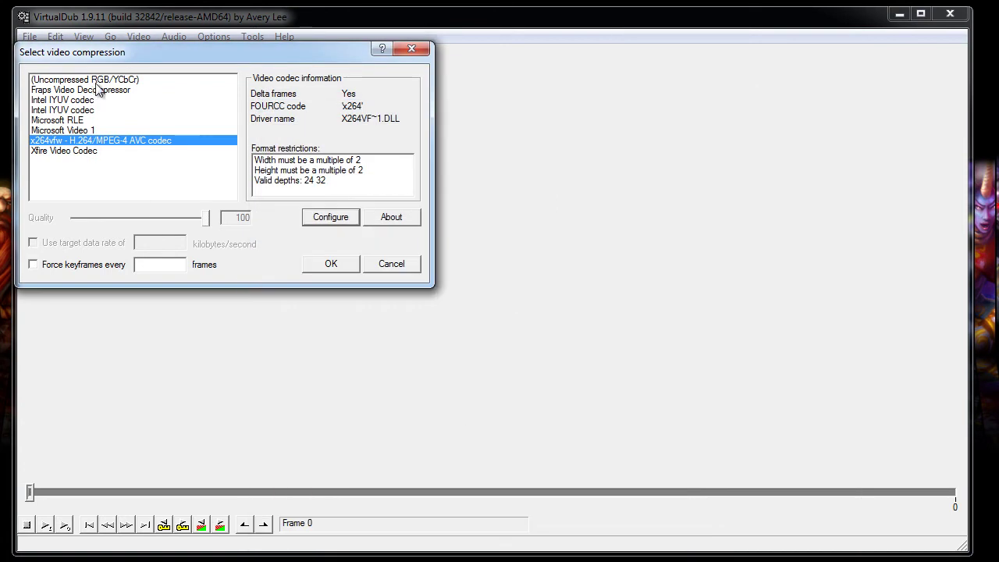
{"action": "left_click", "coordinate": [141, 78]}
{"action": "left_click", "coordinate": [130, 141]}
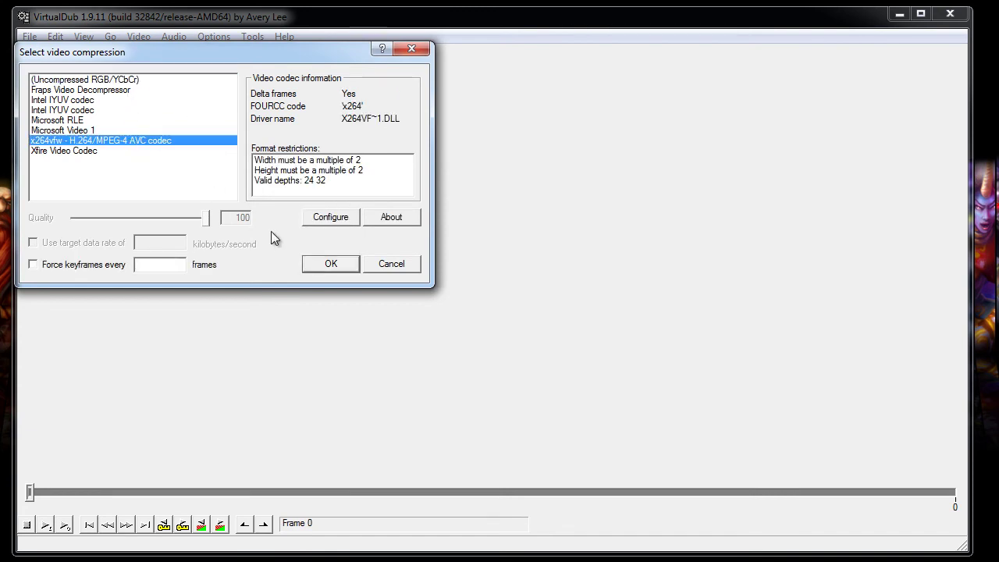
- Confirm the compression codec choice and browse the Open video dialog to Local Disk (C:)
{"action": "left_click", "coordinate": [328, 264]}
{"action": "left_click", "coordinate": [29, 37]}
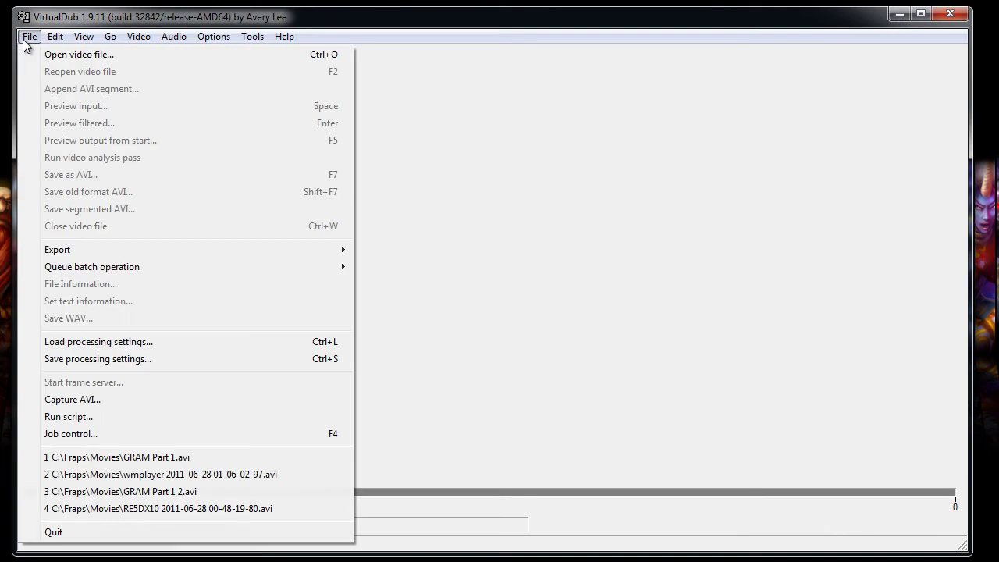
{"action": "left_click", "coordinate": [44, 55]}
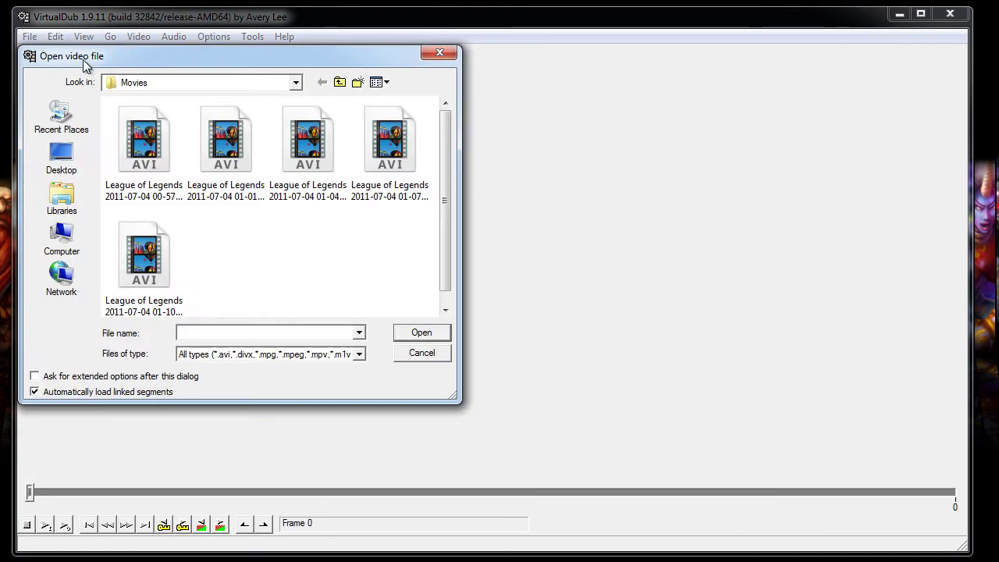
{"action": "left_click_drag", "start_coordinate": [92, 59], "coordinate": [316, 107]}
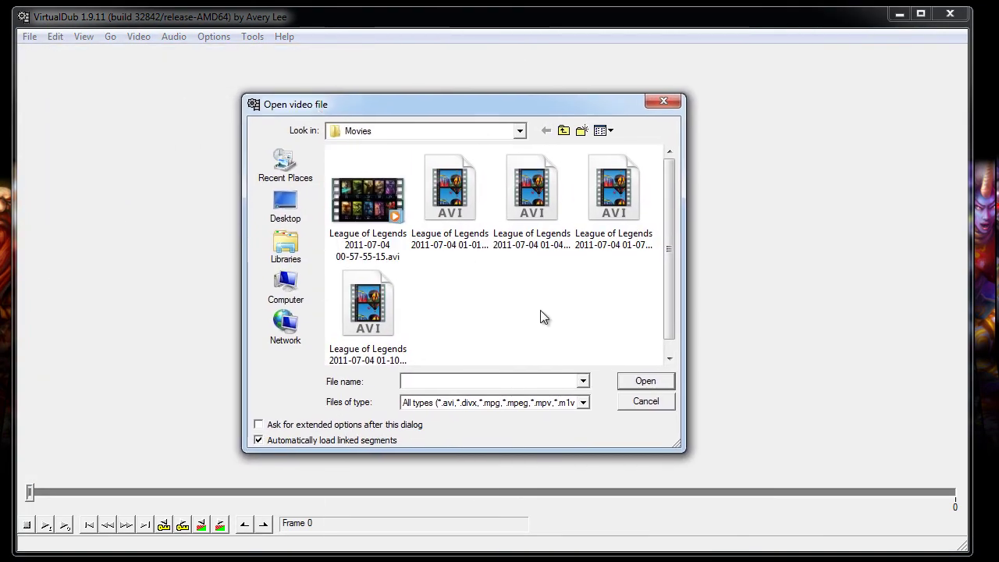
{"action": "left_click", "coordinate": [373, 130]}
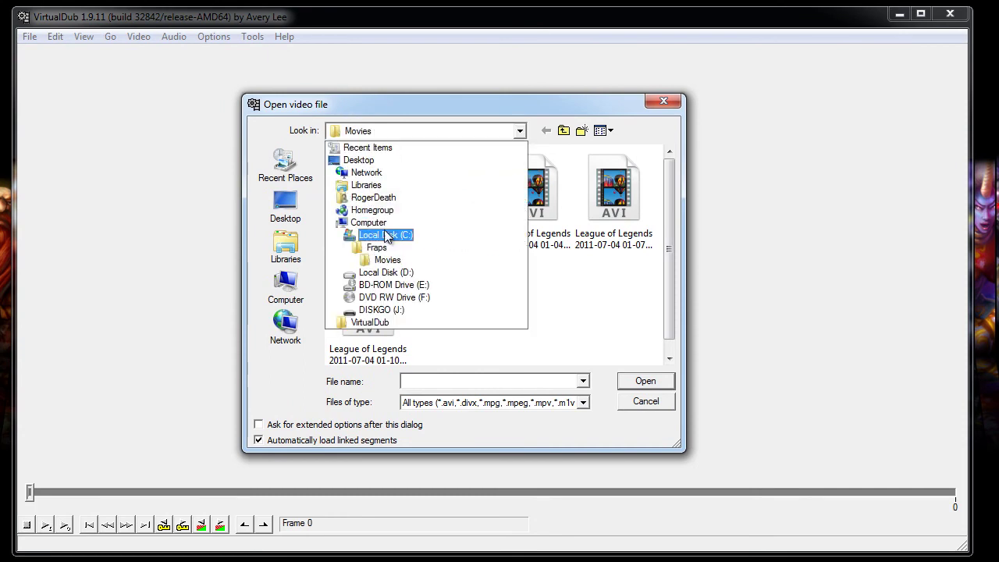
{"action": "left_click", "coordinate": [384, 230]}
{"action": "left_click", "coordinate": [663, 102]}
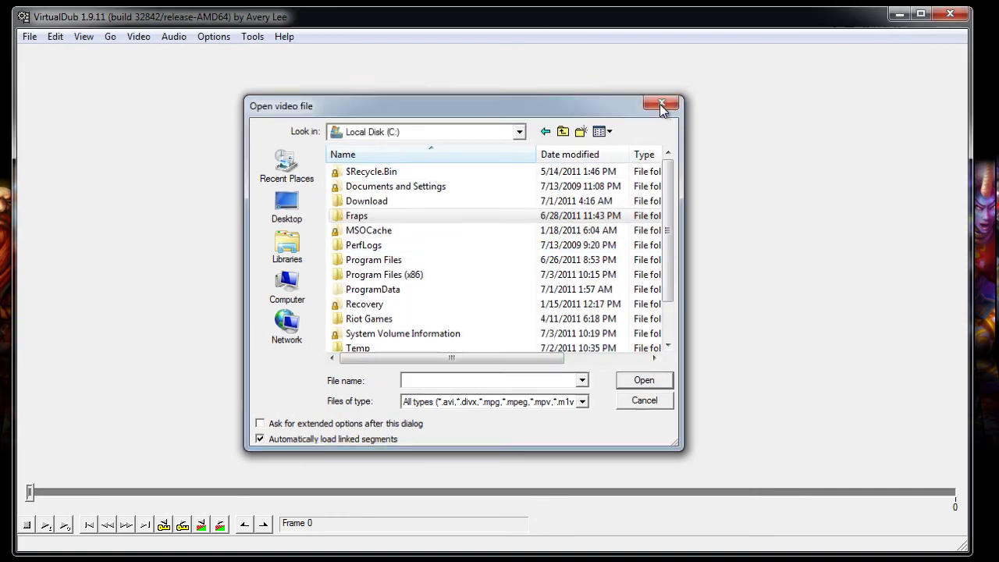
{"action": "left_click", "coordinate": [29, 37]}
{"action": "left_click", "coordinate": [47, 53]}
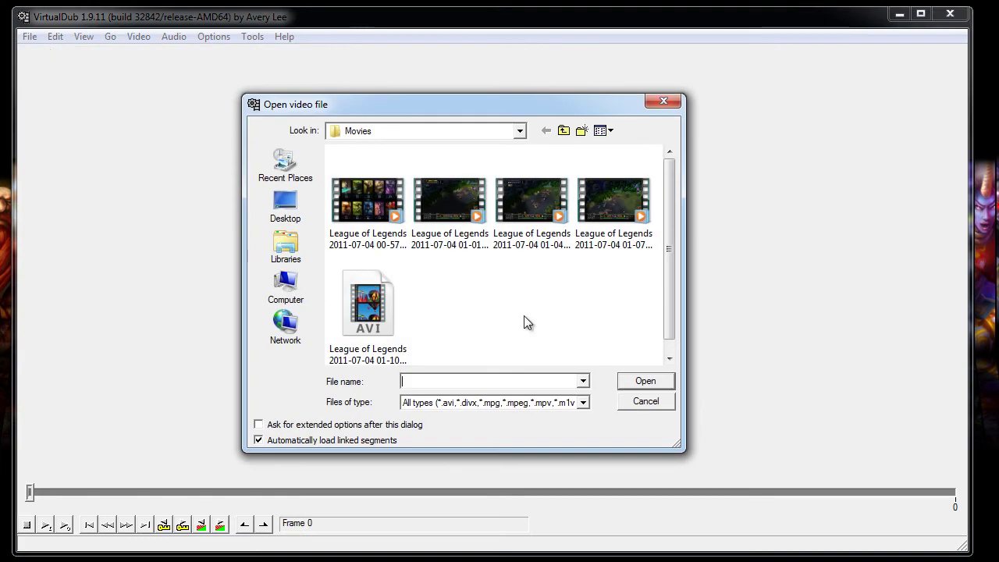
{"action": "left_click", "coordinate": [394, 308]}
{"action": "double_click", "coordinate": [362, 215]}
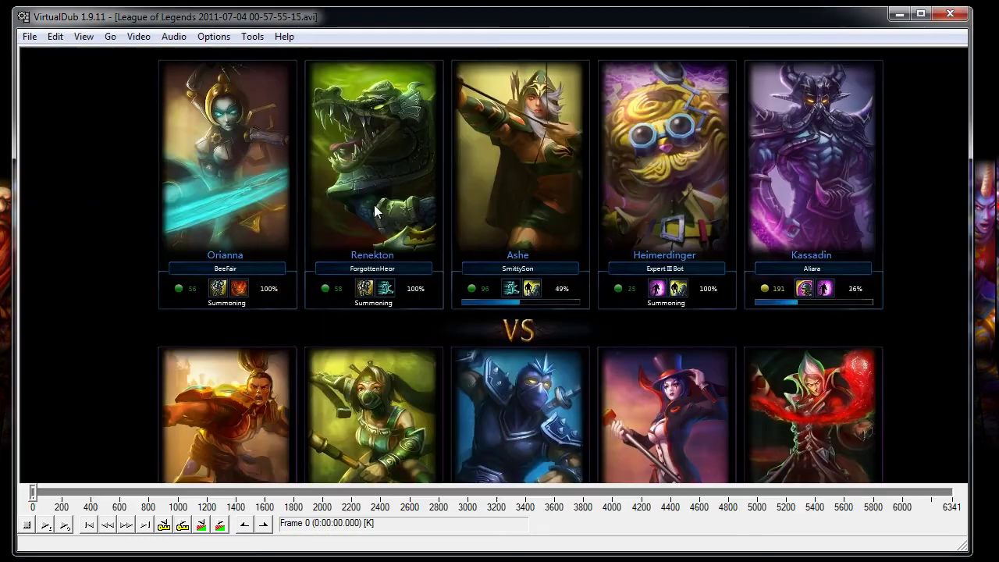
{"action": "left_click", "coordinate": [46, 526]}
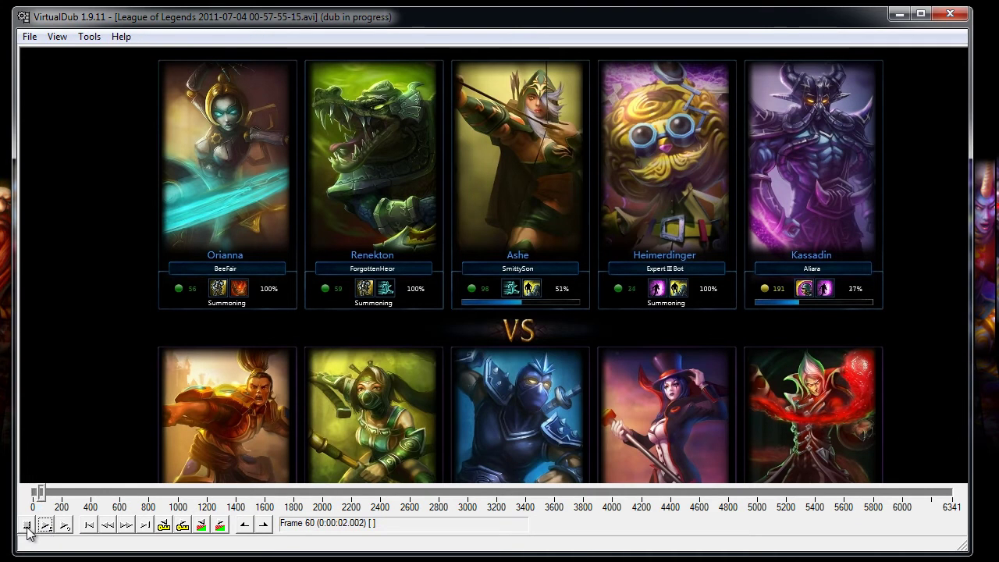
{"action": "left_click", "coordinate": [27, 527]}
{"action": "left_click_drag", "start_coordinate": [46, 493], "coordinate": [791, 498]}
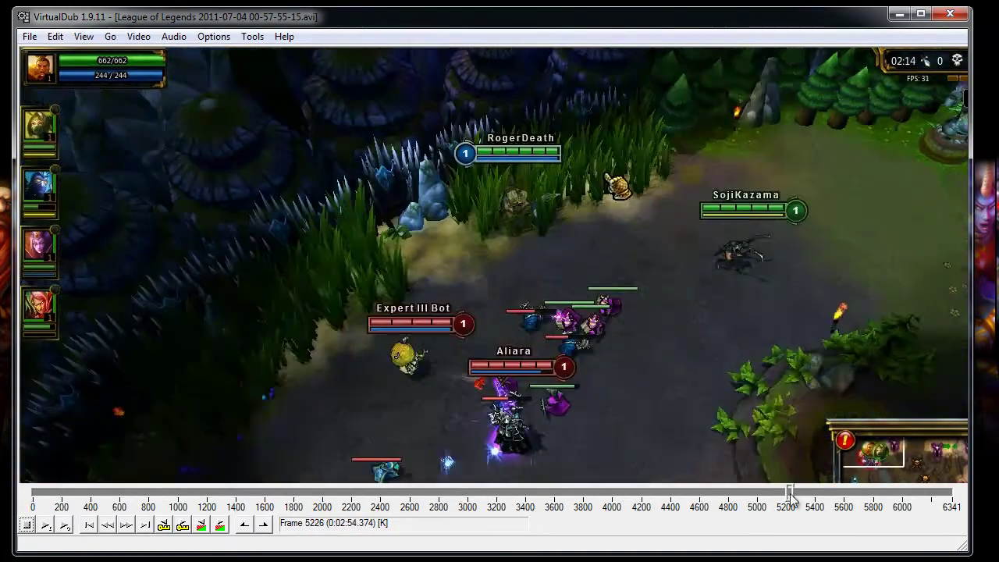
{"action": "left_click", "coordinate": [900, 500]}
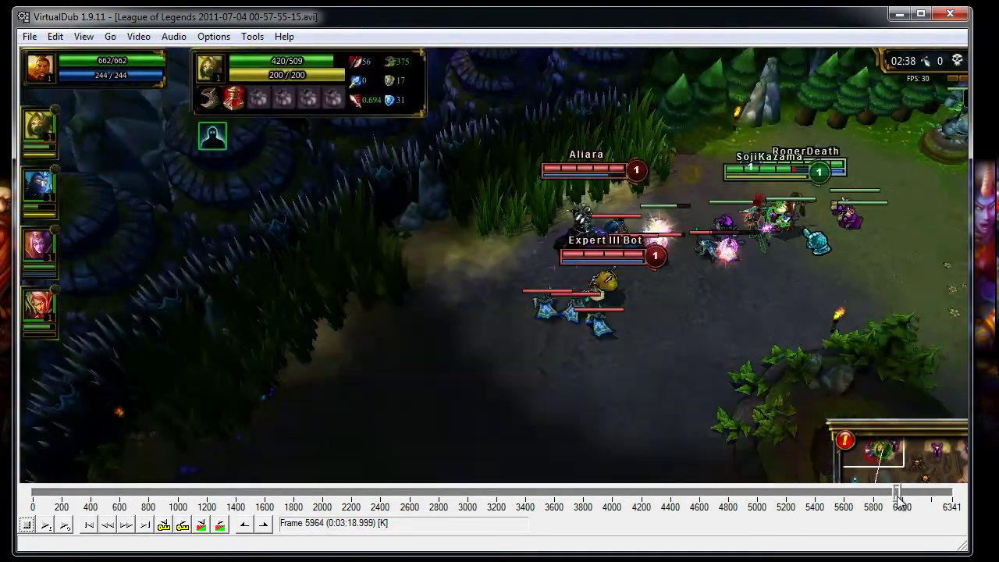
{"action": "left_click", "coordinate": [253, 501]}
{"action": "left_click", "coordinate": [183, 501]}
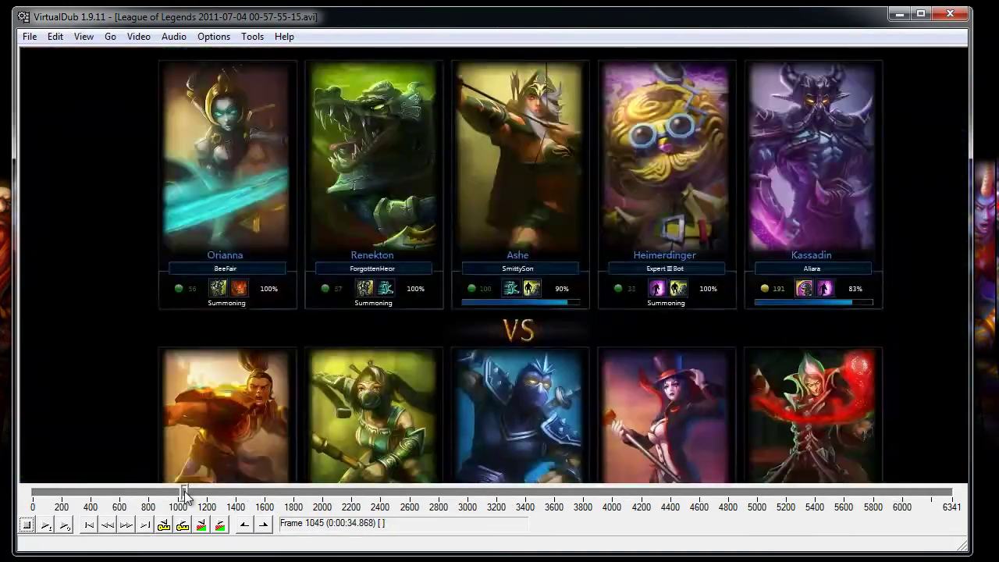
{"action": "left_click", "coordinate": [29, 37]}
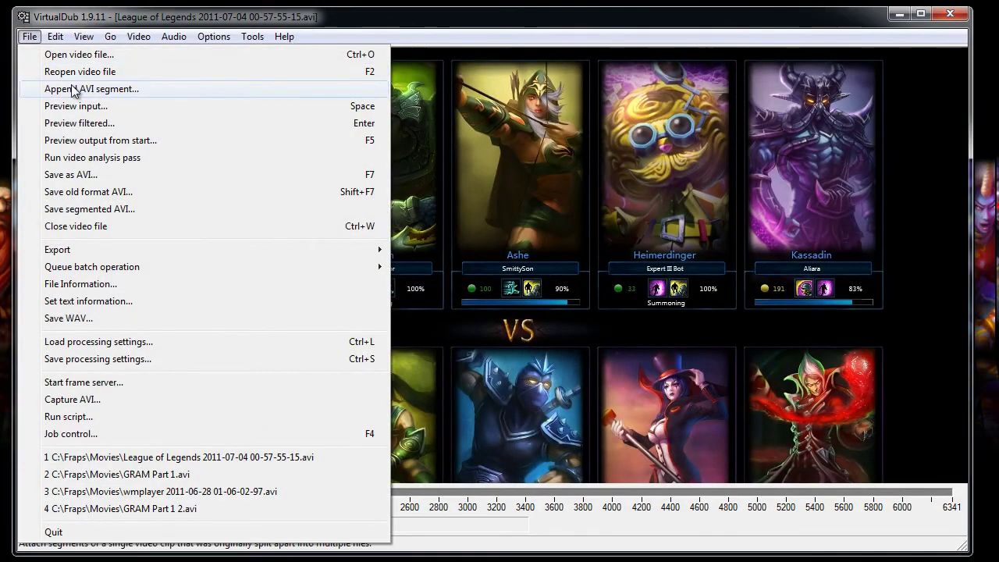
{"action": "left_click", "coordinate": [708, 160]}
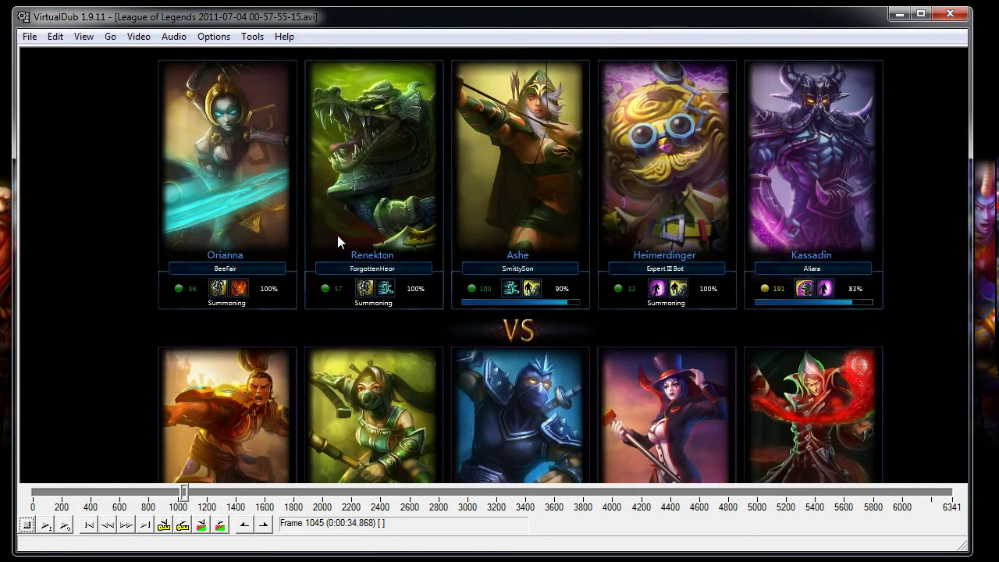
- Append the second League of Legends recording and check the extended timeline around frame 5500
{"action": "left_click", "coordinate": [31, 36]}
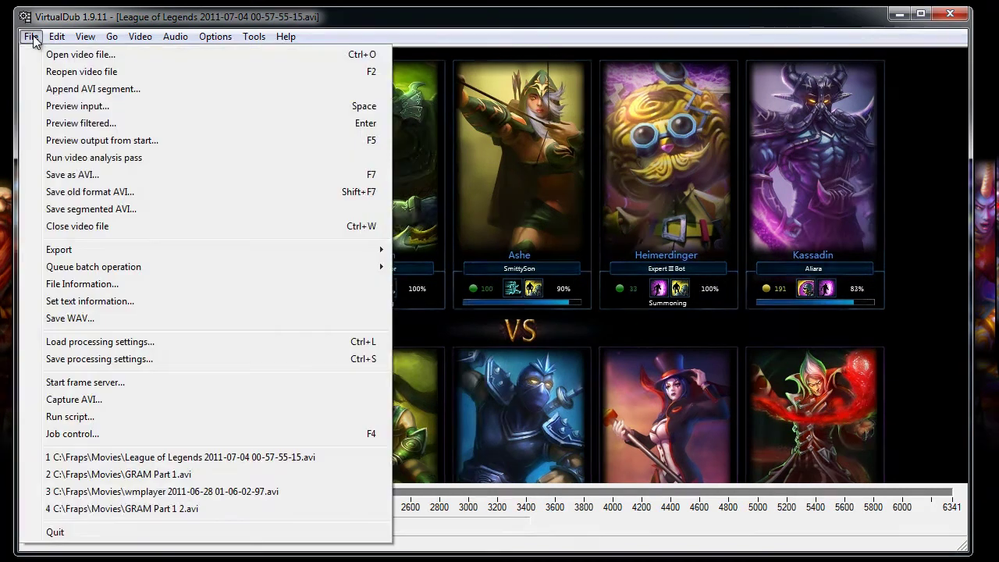
{"action": "left_click", "coordinate": [71, 89]}
{"action": "left_click", "coordinate": [242, 181]}
{"action": "double_click", "coordinate": [242, 181]}
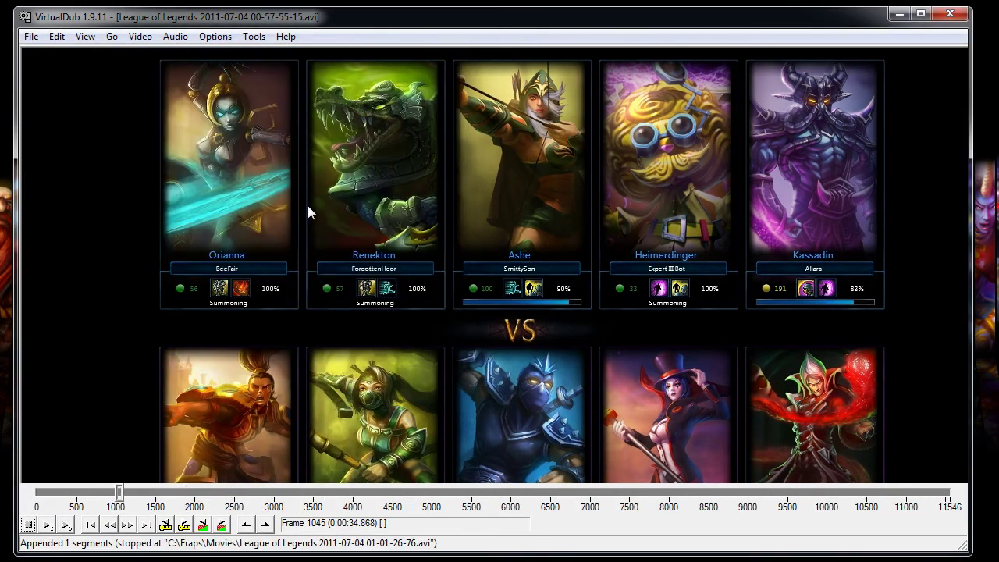
{"action": "left_click", "coordinate": [727, 491]}
{"action": "left_click", "coordinate": [519, 491]}
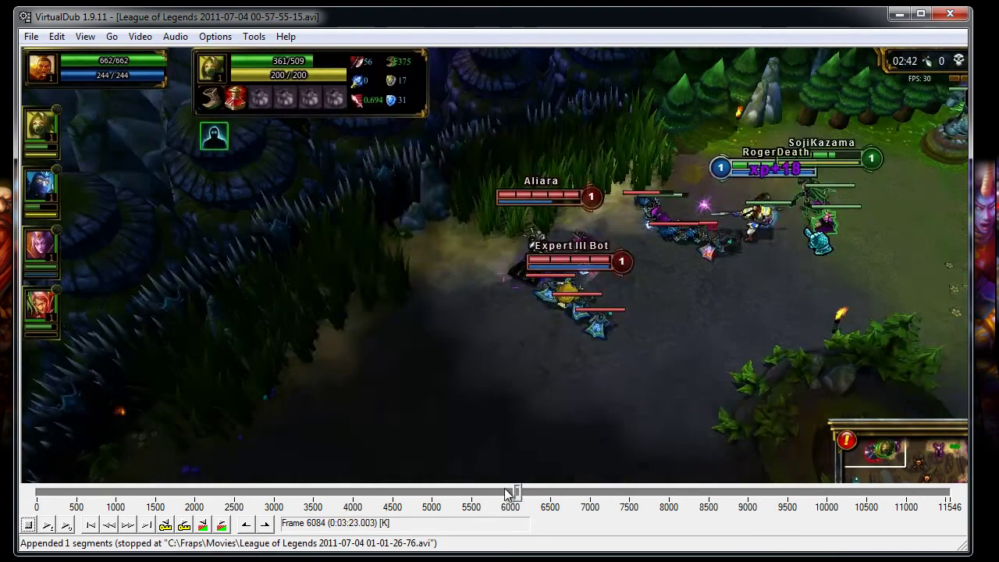
{"action": "left_click", "coordinate": [471, 491]}
- Append the third, fourth and fifth League of Legends recordings as further segments
{"action": "left_click", "coordinate": [31, 36]}
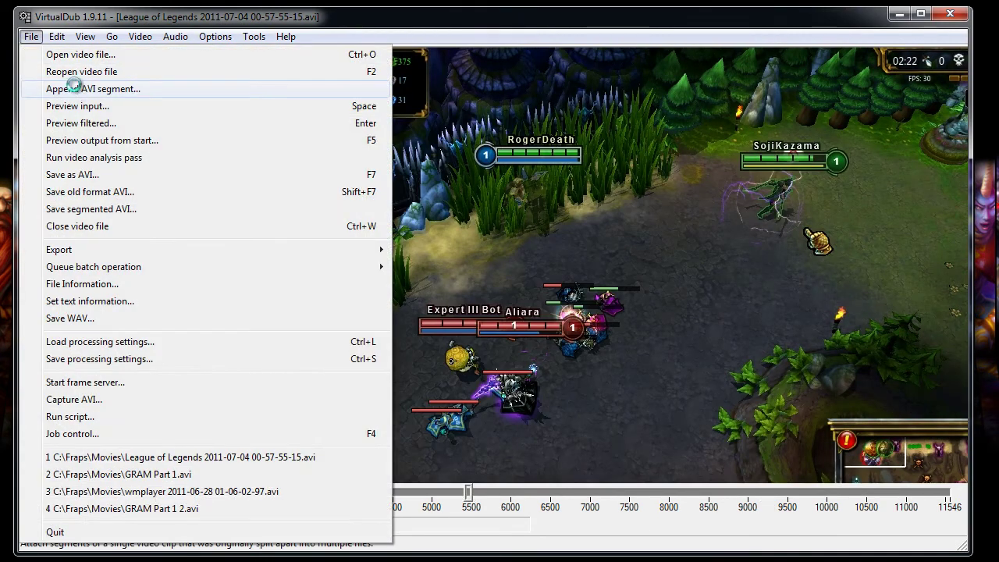
{"action": "left_click", "coordinate": [73, 88]}
{"action": "double_click", "coordinate": [305, 160]}
{"action": "left_click", "coordinate": [32, 36]}
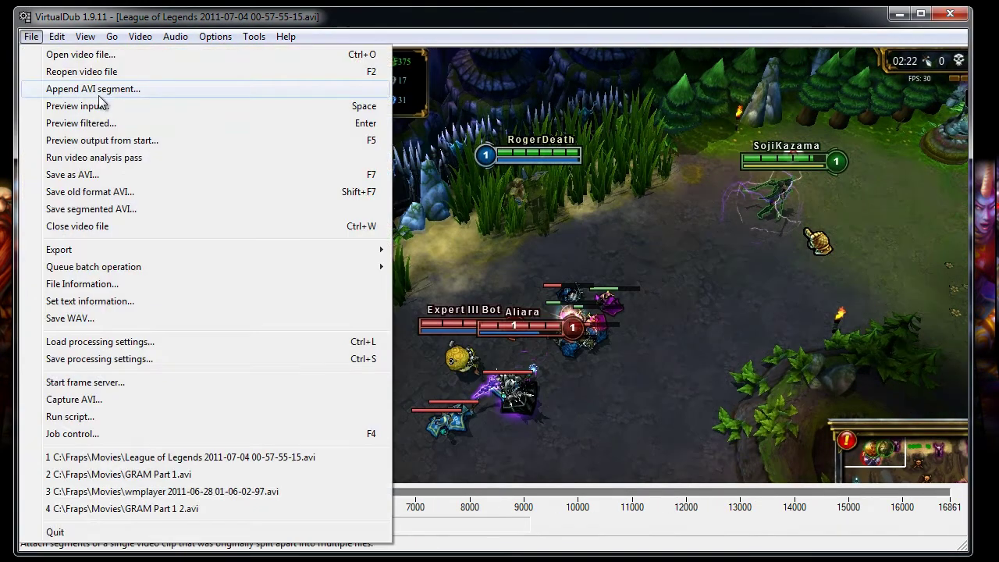
{"action": "left_click", "coordinate": [78, 88]}
{"action": "double_click", "coordinate": [397, 132]}
{"action": "left_click", "coordinate": [32, 36]}
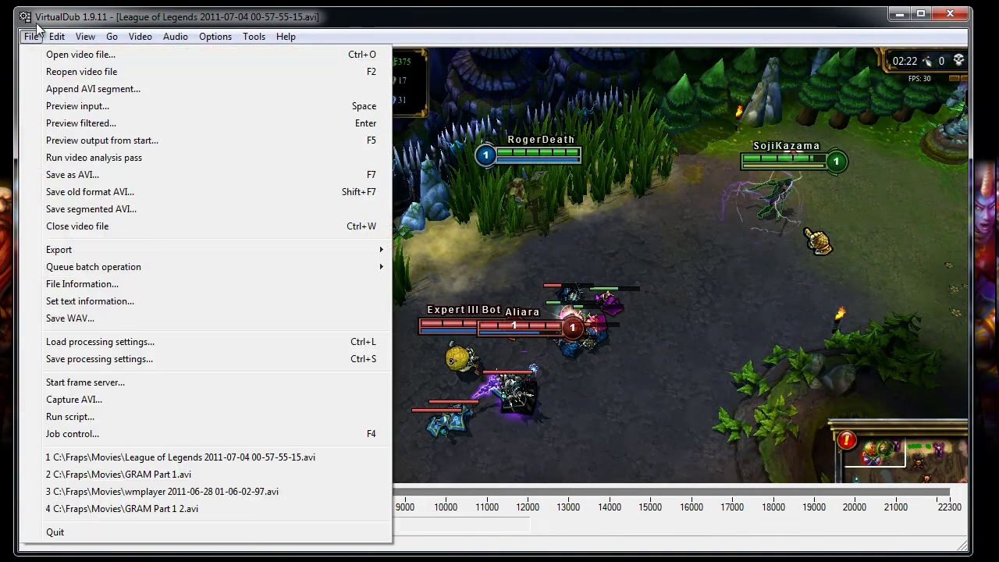
{"action": "left_click", "coordinate": [78, 89]}
{"action": "double_click", "coordinate": [113, 262]}
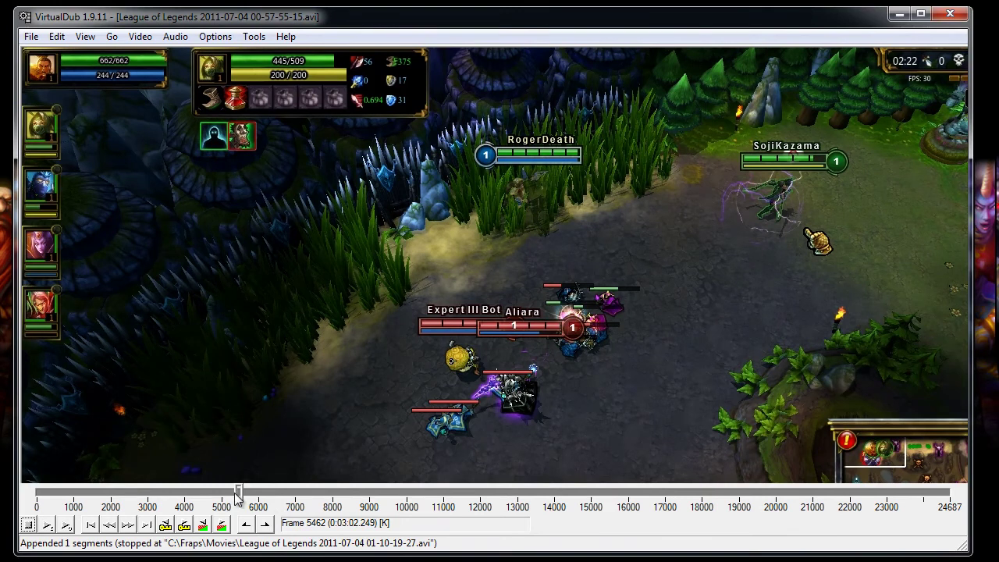
- Scrub the joined video to its last frame, 24687, and select the frame number
{"action": "left_click_drag", "start_coordinate": [241, 493], "coordinate": [698, 494]}
{"action": "left_click_drag", "start_coordinate": [764, 481], "coordinate": [972, 492]}
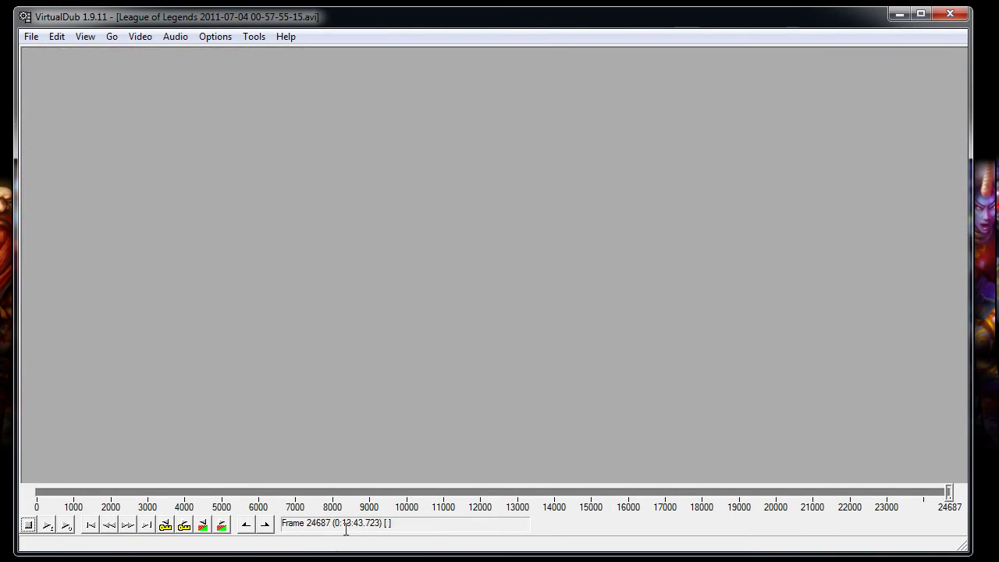
{"action": "left_click_drag", "start_coordinate": [362, 526], "coordinate": [311, 525]}
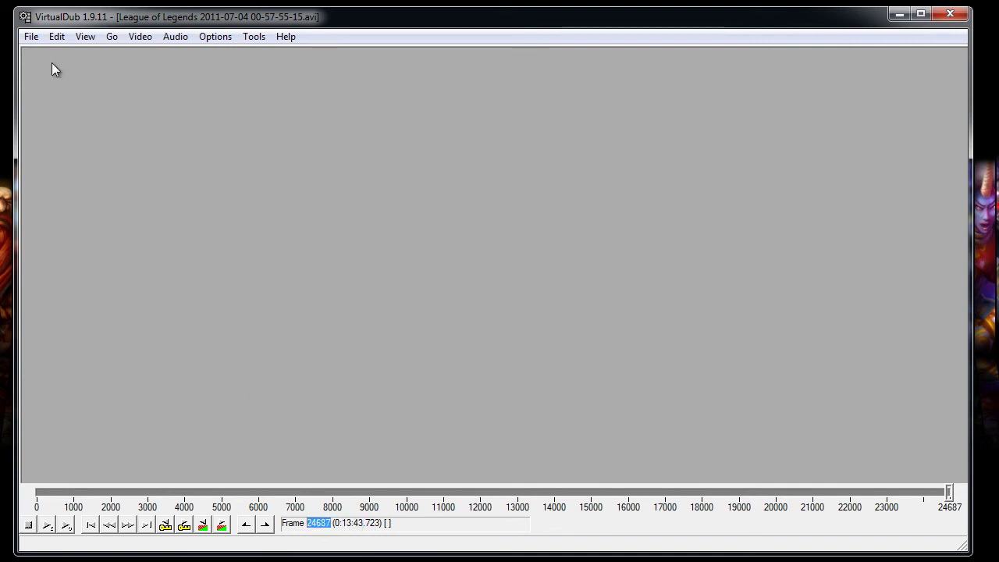
- Save as AVI with the file name LoL2, starting the encode of the joined video
{"action": "left_click", "coordinate": [31, 37]}
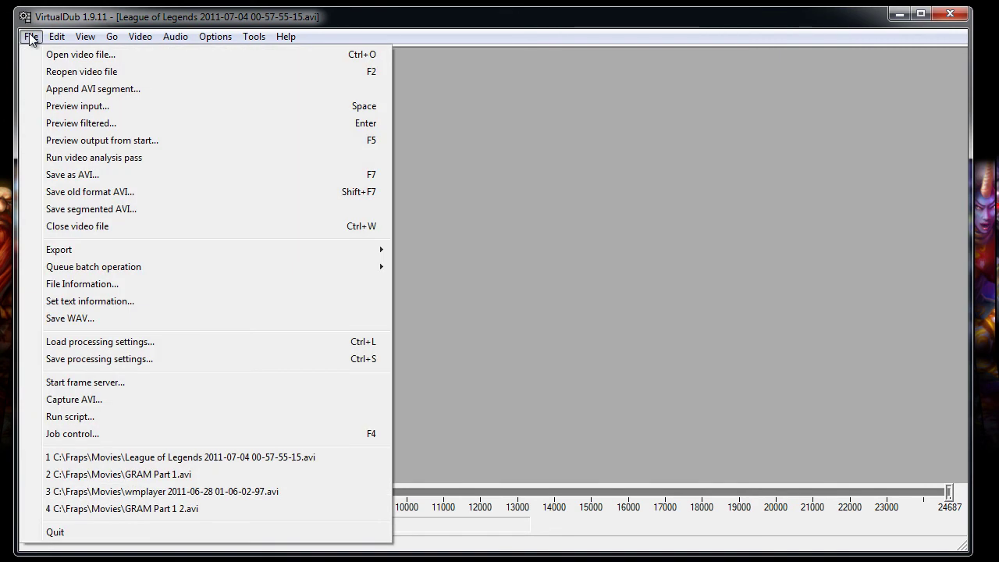
{"action": "left_click", "coordinate": [683, 238]}
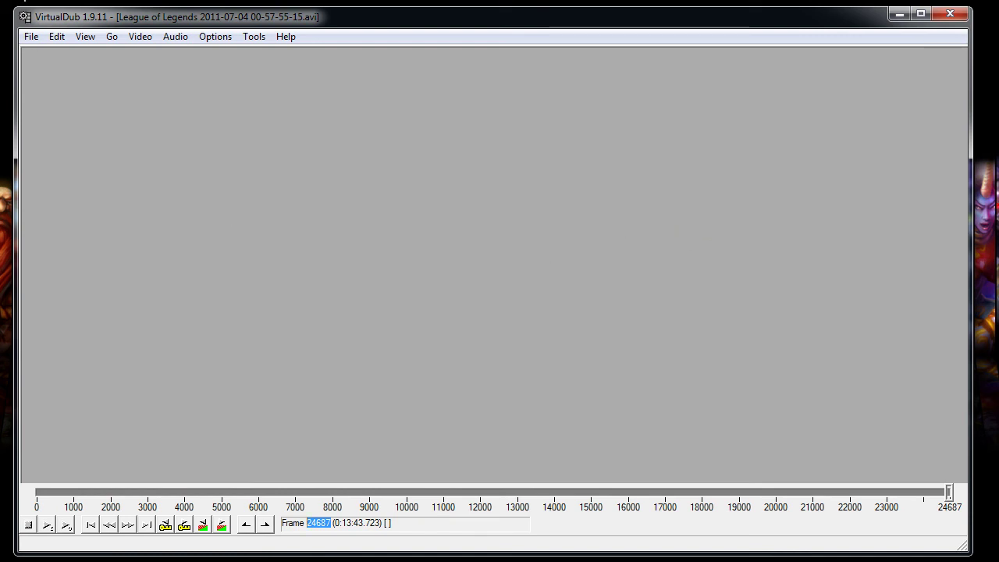
{"action": "left_click", "coordinate": [31, 36]}
{"action": "left_click", "coordinate": [73, 173]}
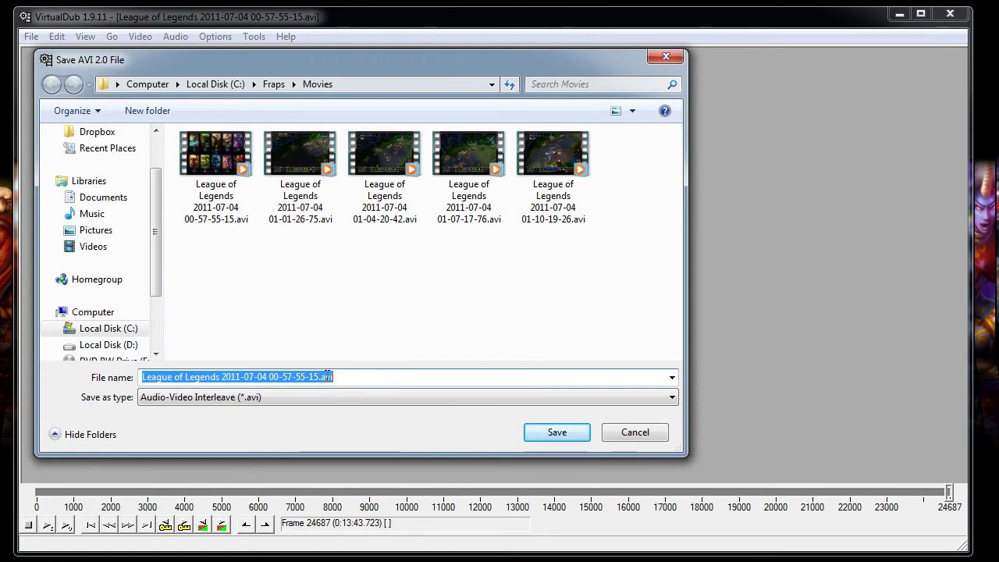
{"action": "type", "text": "LoL2"}
{"action": "key", "text": "Return"}
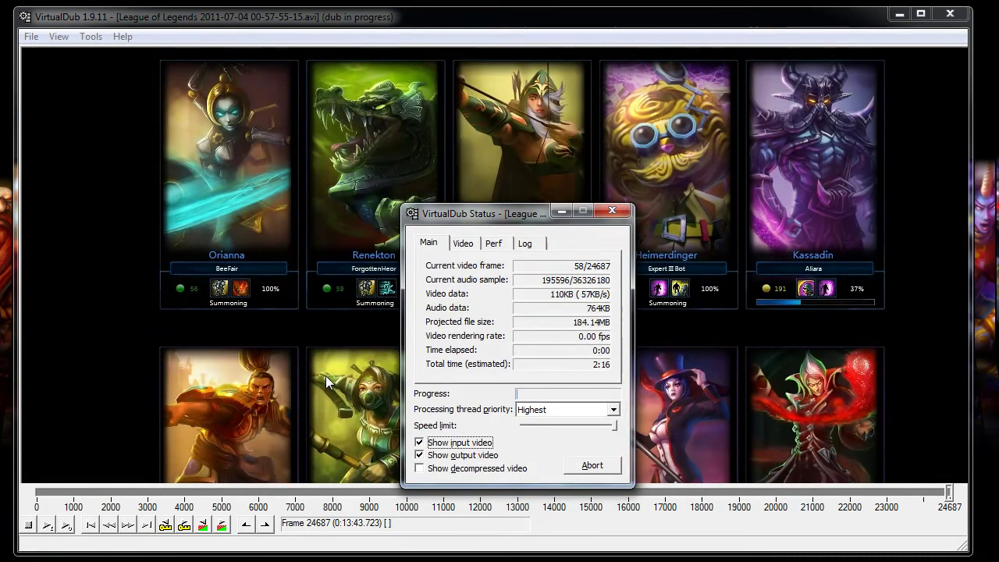
- Turn off Show input video and Show output video, briefly check the Video tab, return to Main
{"action": "left_click", "coordinate": [492, 444]}
{"action": "left_click", "coordinate": [485, 457]}
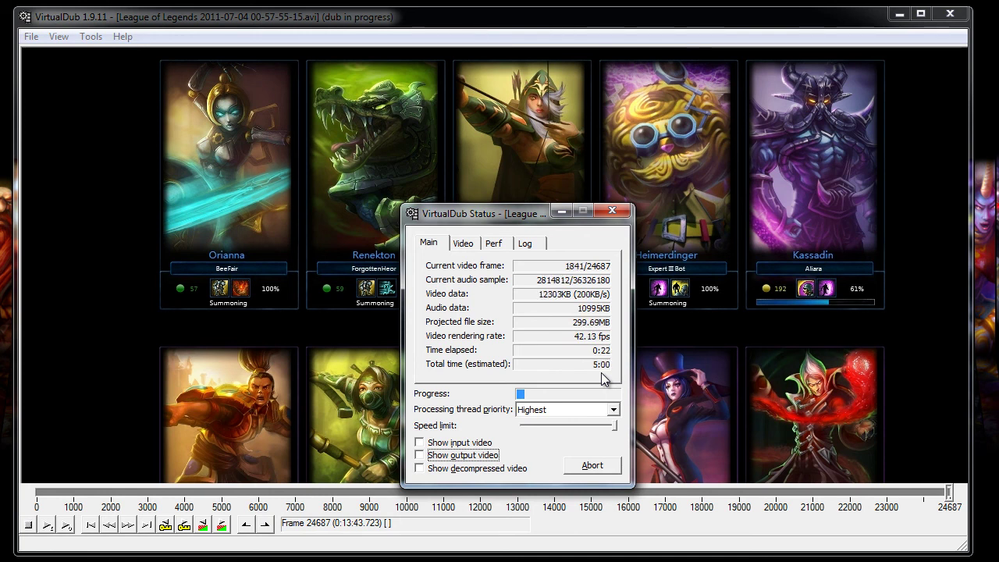
{"action": "left_click", "coordinate": [478, 444]}
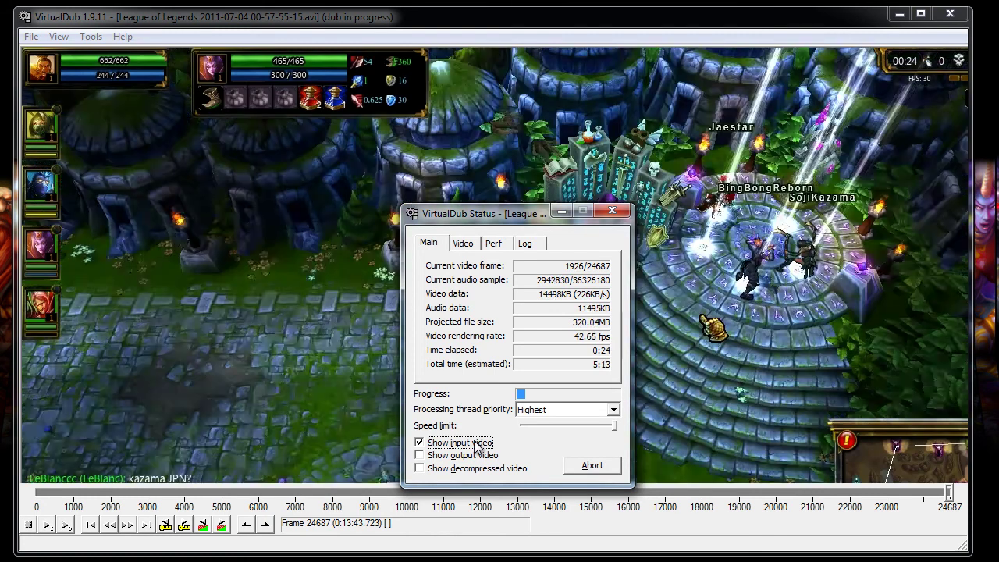
{"action": "left_click", "coordinate": [478, 443]}
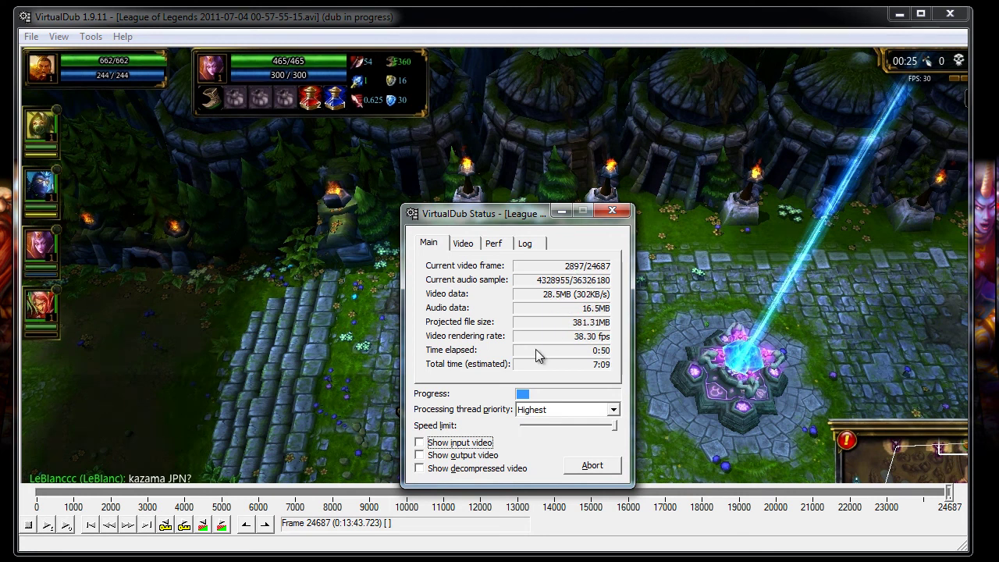
{"action": "left_click", "coordinate": [462, 244]}
{"action": "left_click", "coordinate": [429, 243]}
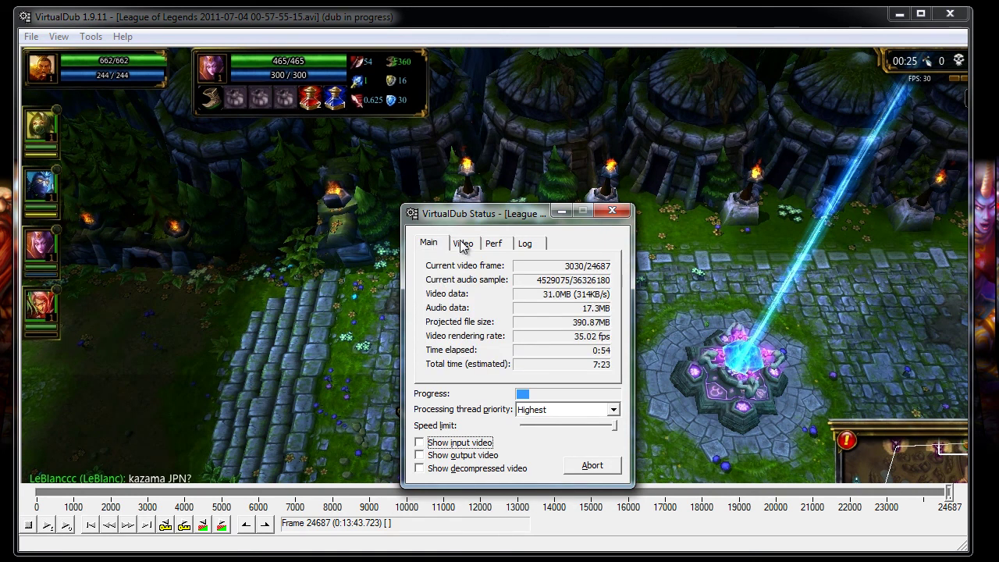